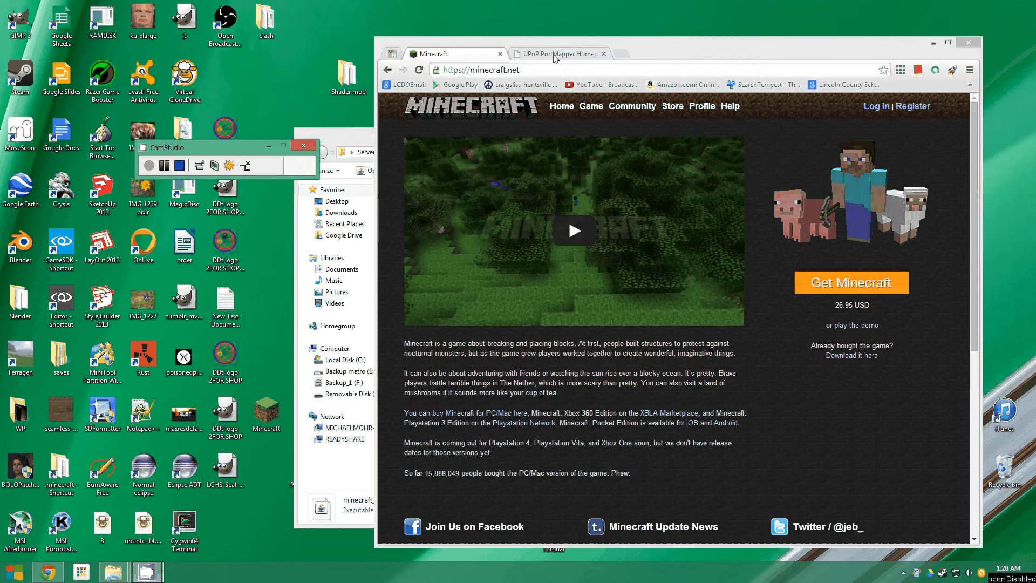
# Visit the UPnP PortMapper homepage and check its SourceForge download page, returning to the homepage
pyautogui.click(556, 54)
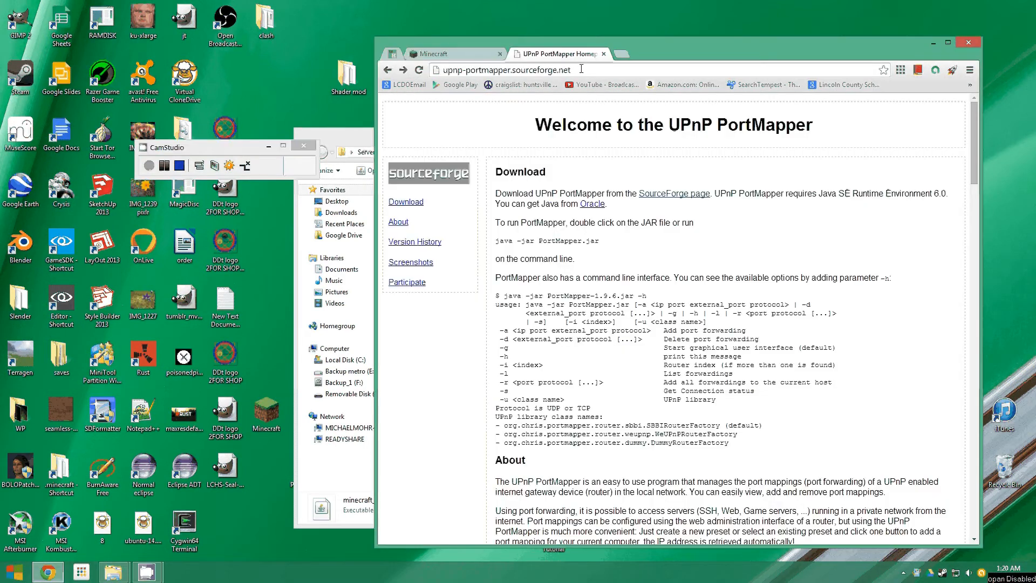
pyautogui.click(445, 70)
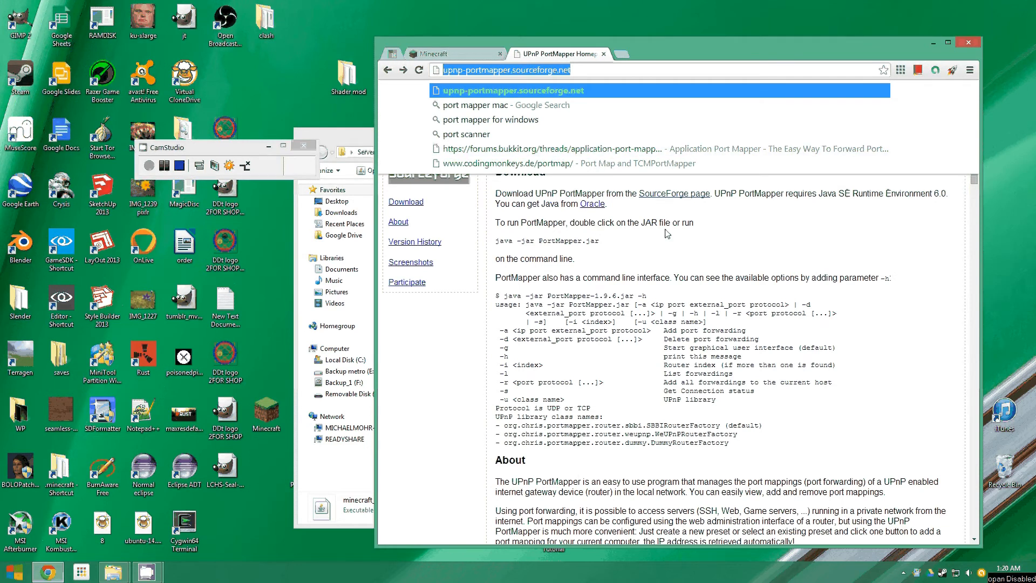
pyautogui.click(592, 177)
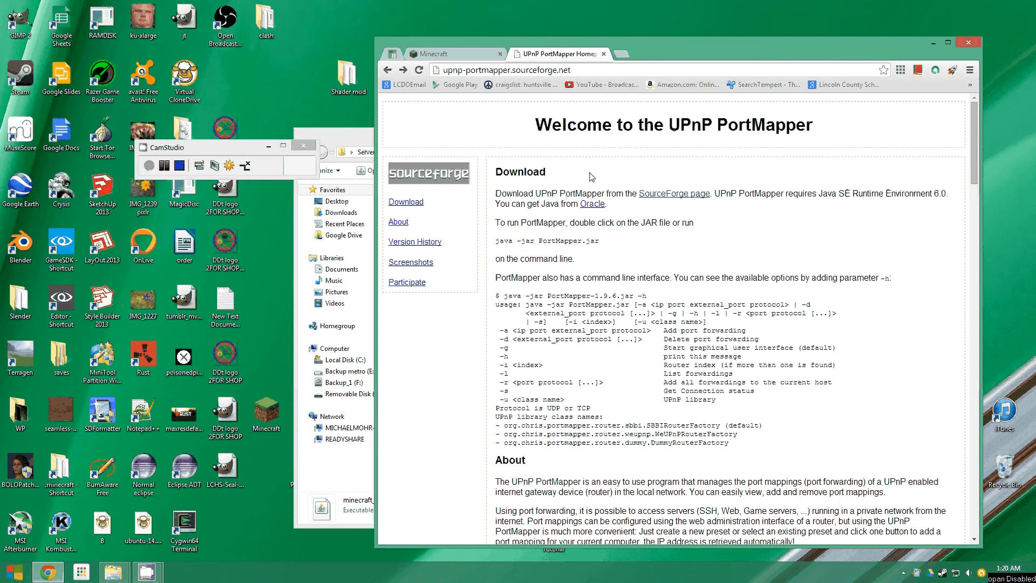
pyautogui.moveTo(669, 125); pyautogui.dragTo(721, 129)
pyautogui.click(687, 215)
pyautogui.click(673, 194)
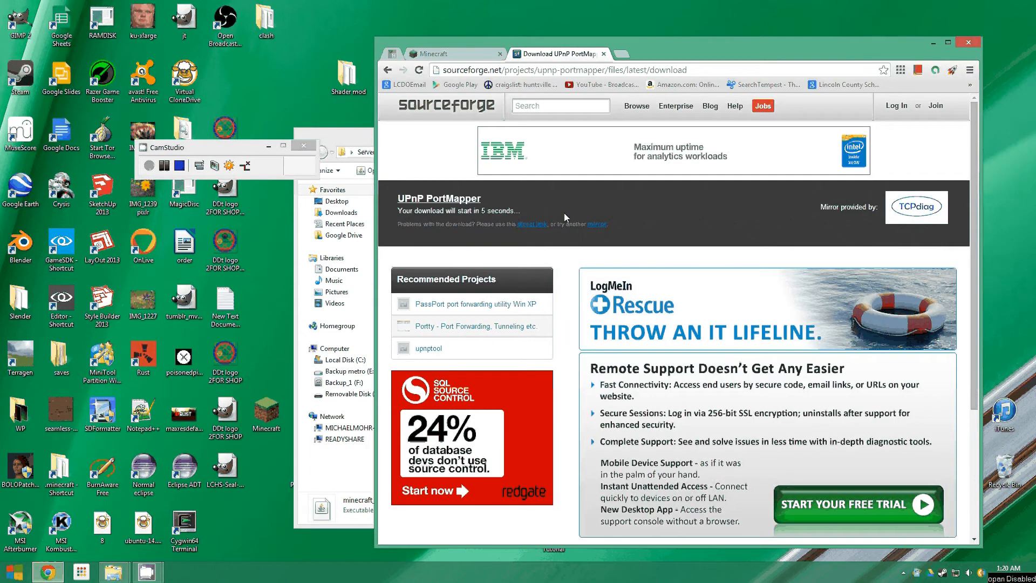
pyautogui.click(389, 71)
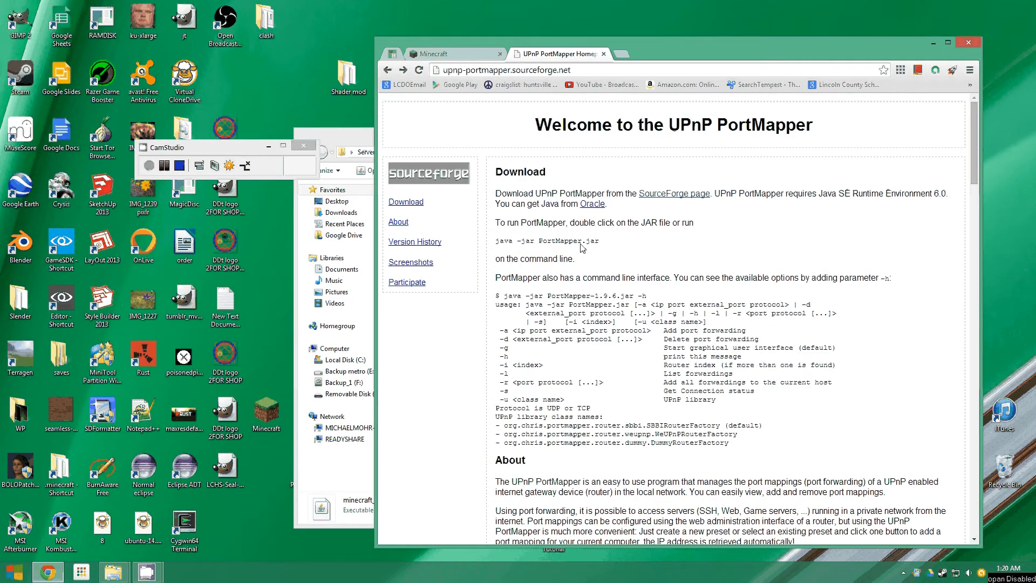
# Open the Minecraft download page and examine the Java launch command for minecraft_server.1.7.10.jar in the Multiplayer Server section
pyautogui.click(452, 56)
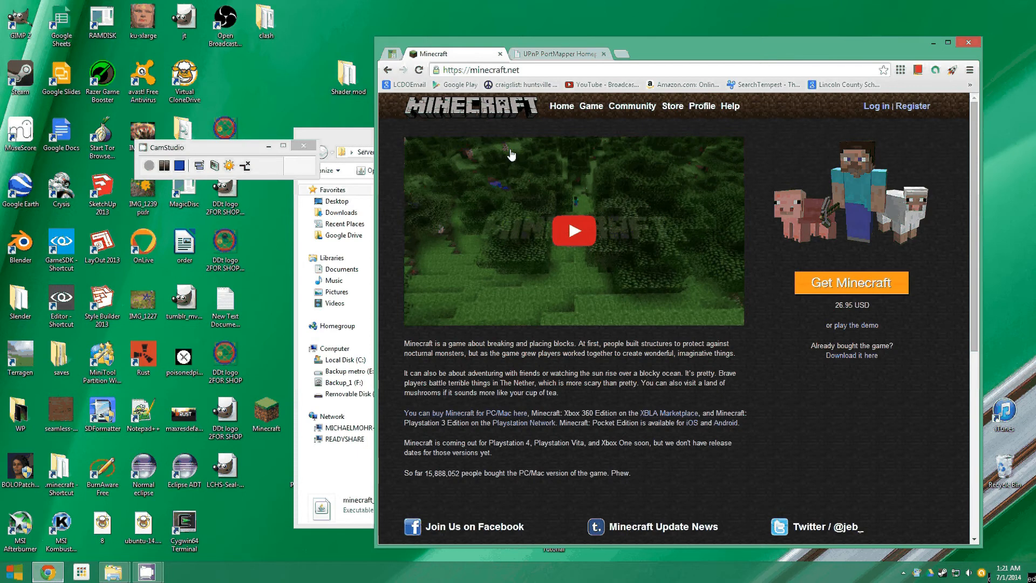
pyautogui.click(855, 359)
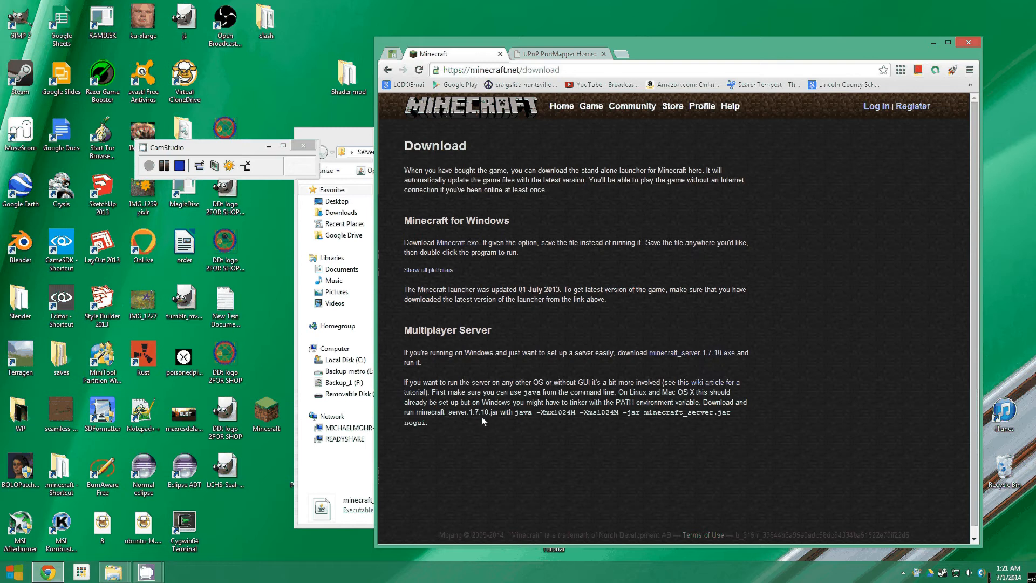
pyautogui.moveTo(515, 412); pyautogui.dragTo(536, 425)
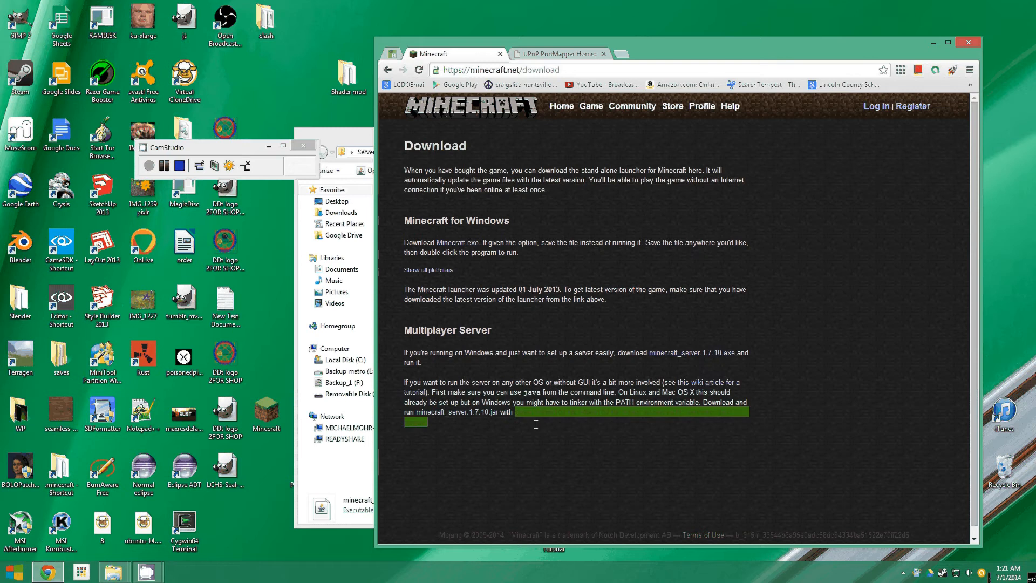
pyautogui.click(670, 449)
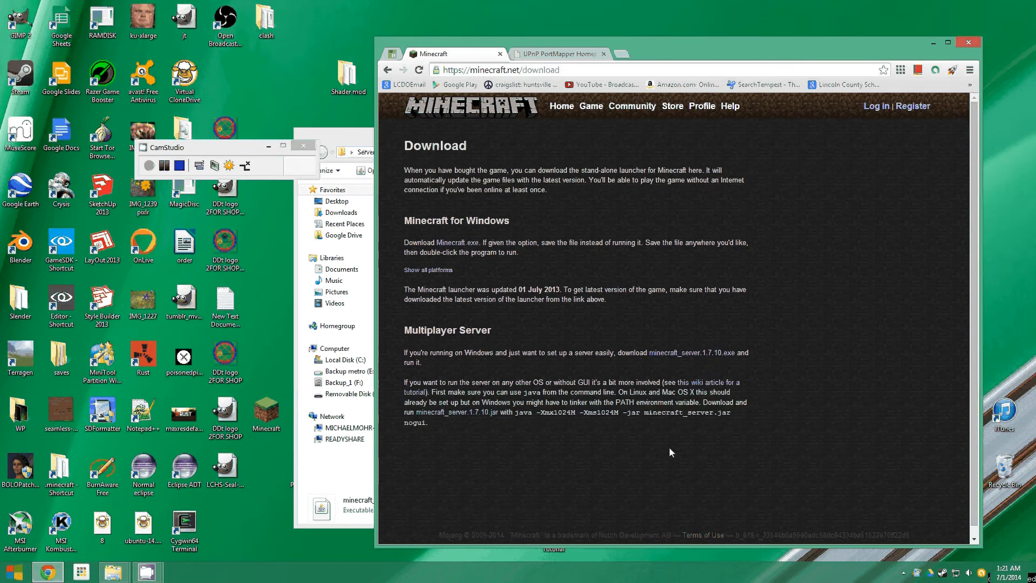
# Switch to the Server Tutorial folder, launch PortMapper-1.9.5 and reposition its window on the desktop
pyautogui.click(354, 140)
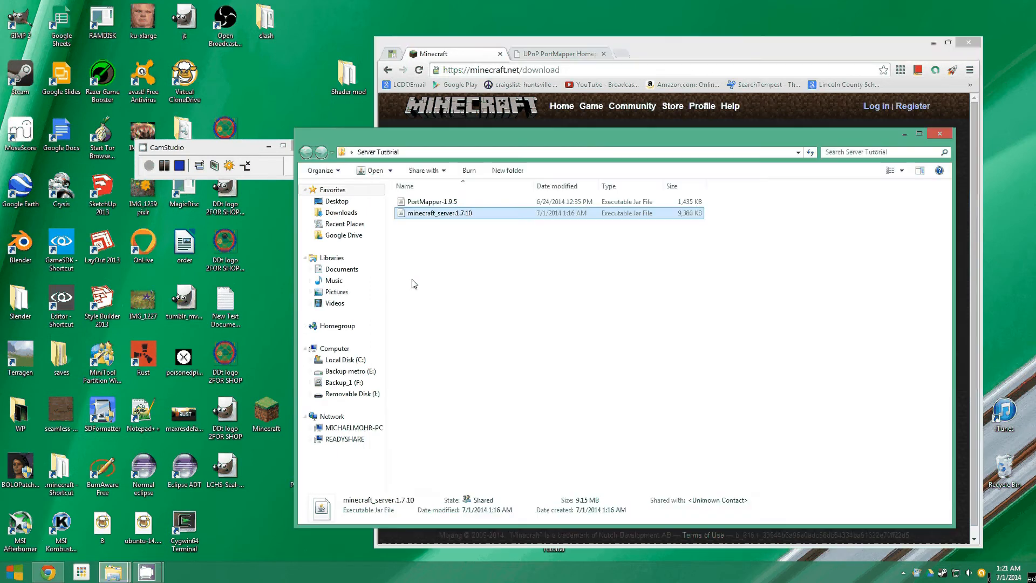
pyautogui.click(428, 203)
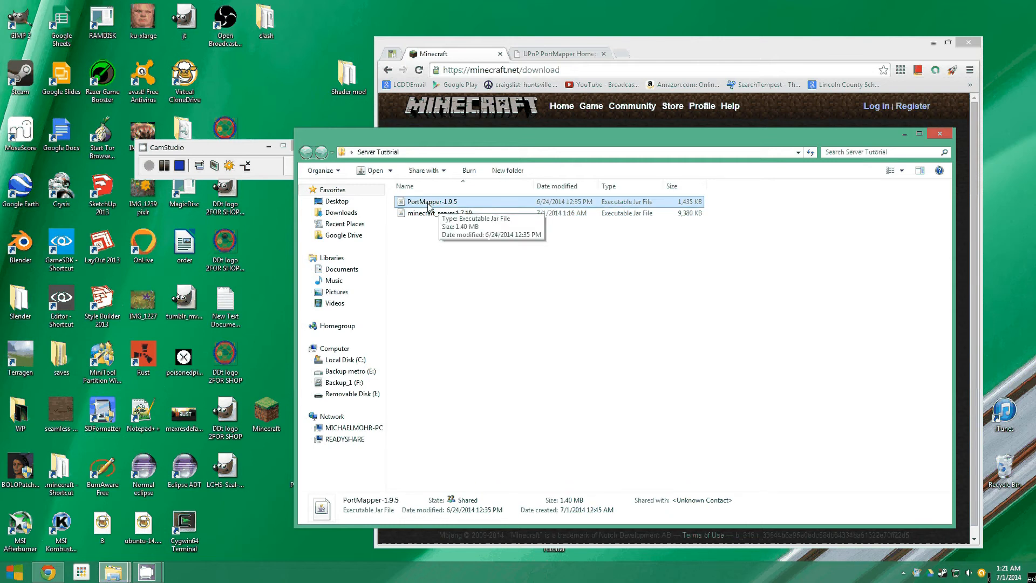
pyautogui.doubleClick(428, 203)
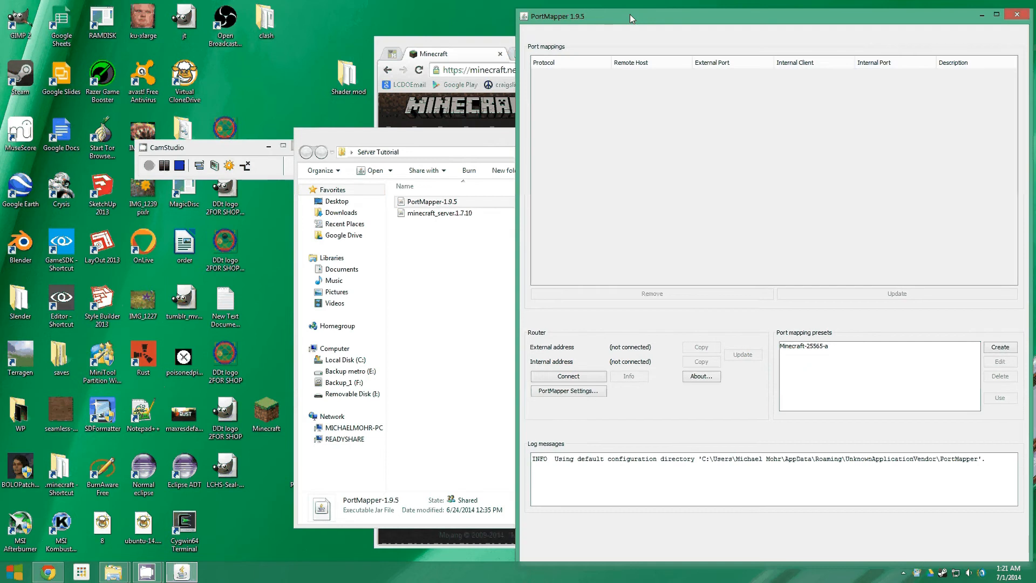
pyautogui.moveTo(630, 14); pyautogui.dragTo(449, 20)
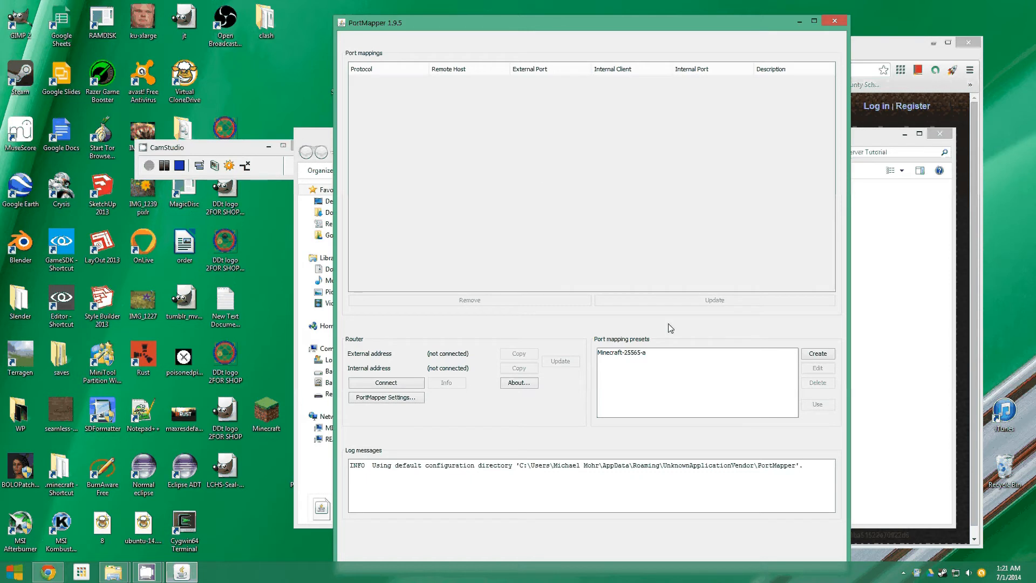
pyautogui.moveTo(540, 34); pyautogui.dragTo(490, 23)
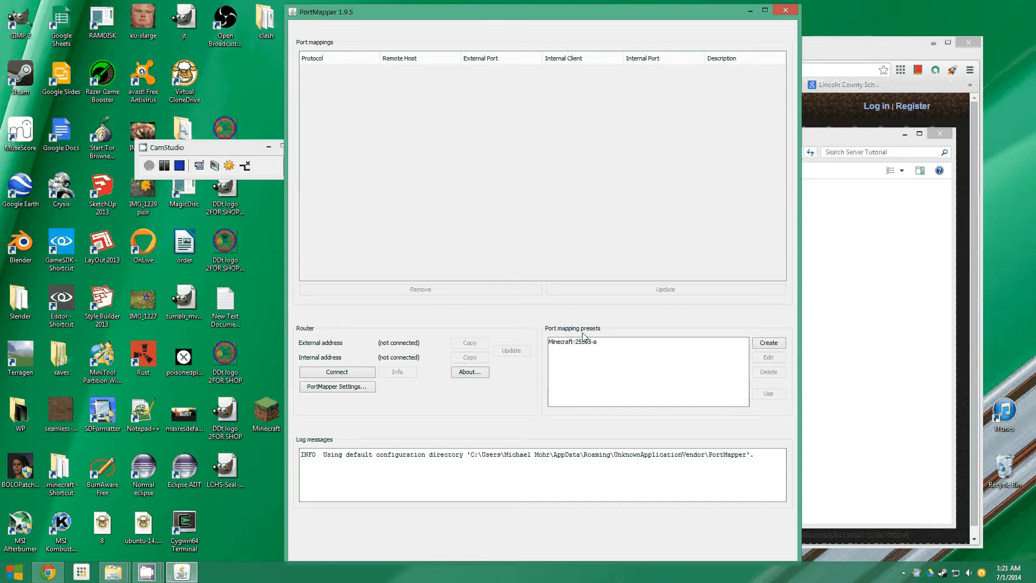
pyautogui.click(761, 344)
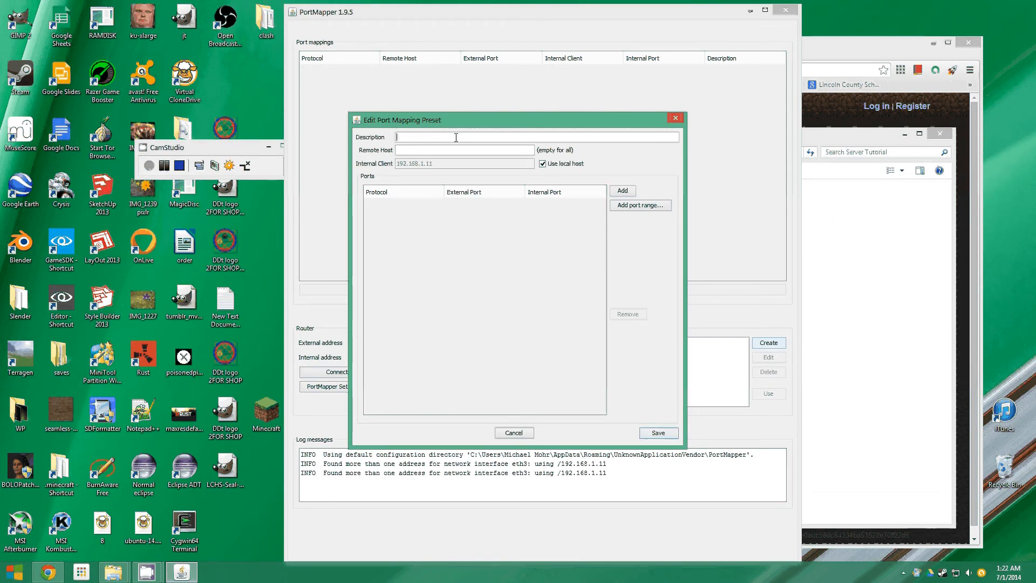
pyautogui.write('Mine')
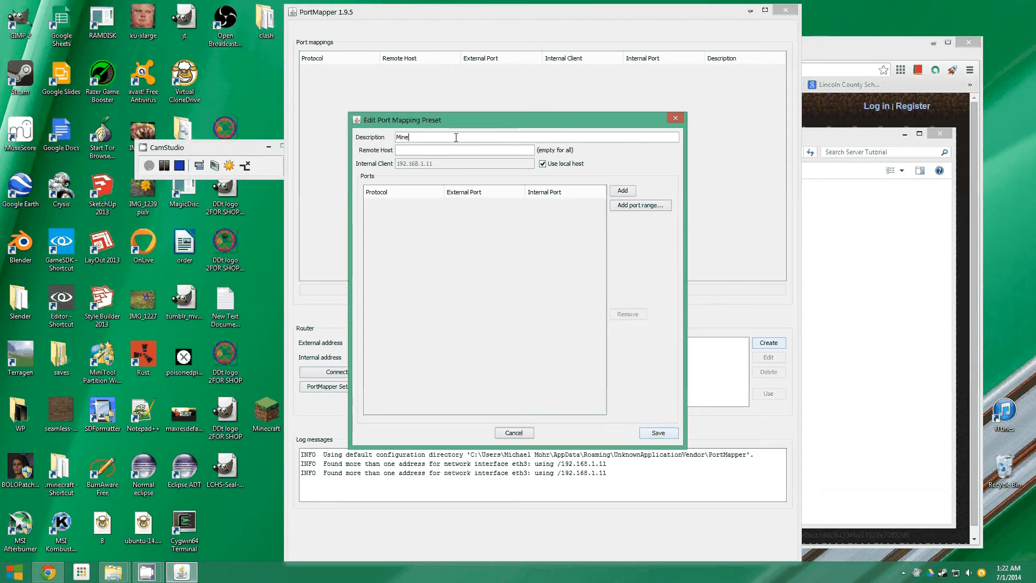
pyautogui.write('craft')
pyautogui.click(624, 192)
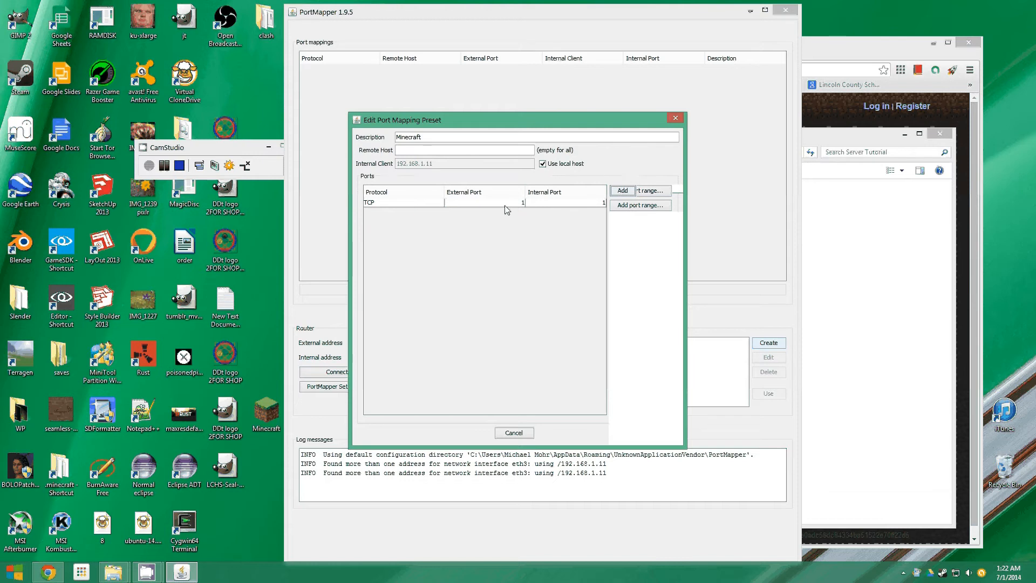
pyautogui.click(626, 193)
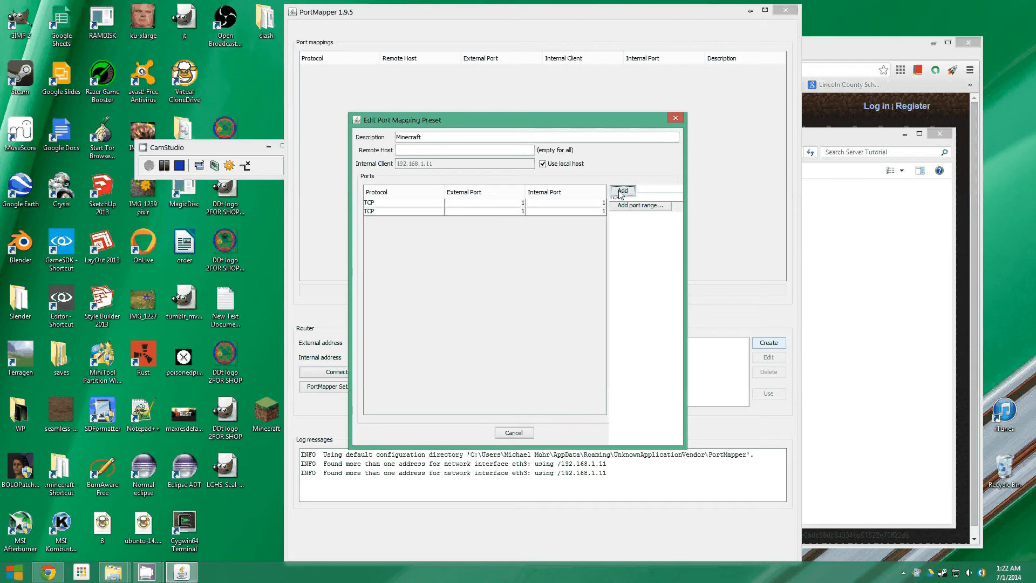
pyautogui.click(371, 203)
pyautogui.click(371, 204)
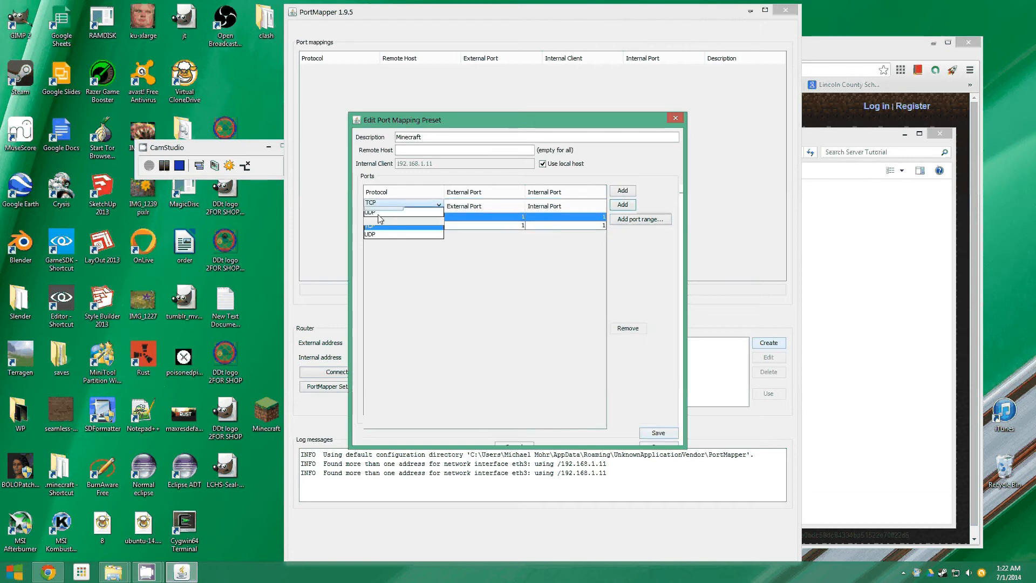
pyautogui.click(380, 219)
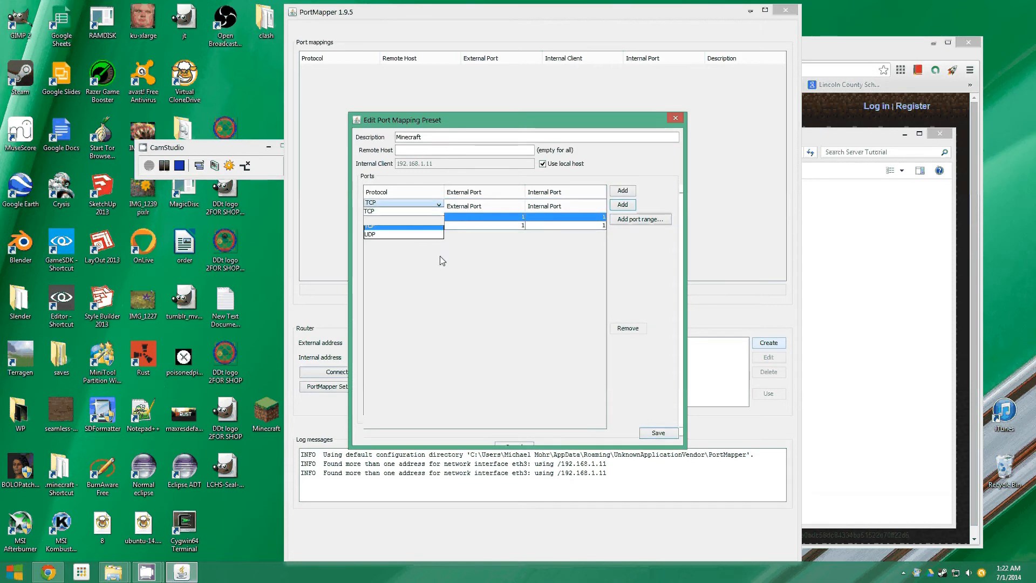
pyautogui.moveTo(475, 120); pyautogui.dragTo(445, 109)
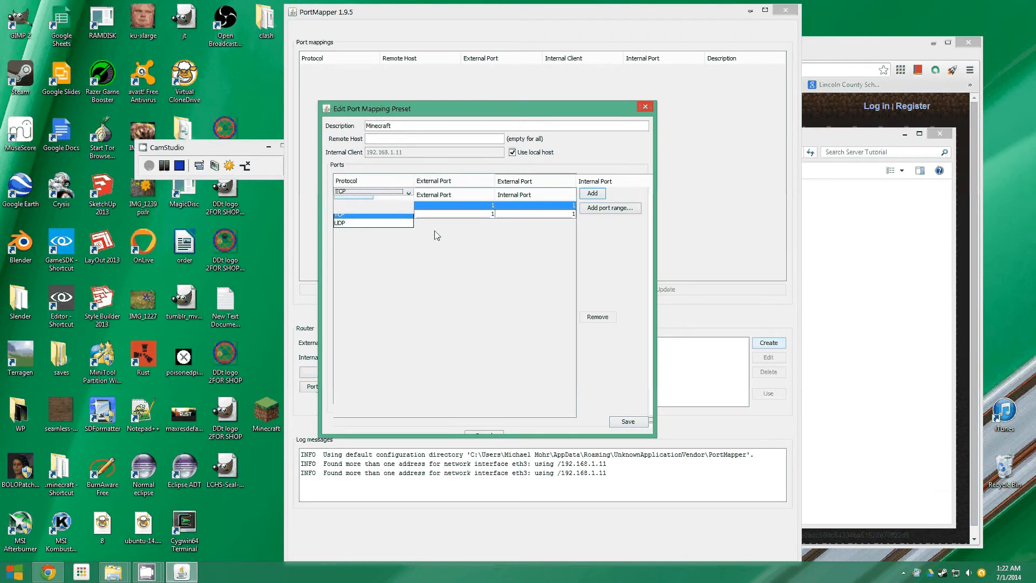
pyautogui.click(393, 195)
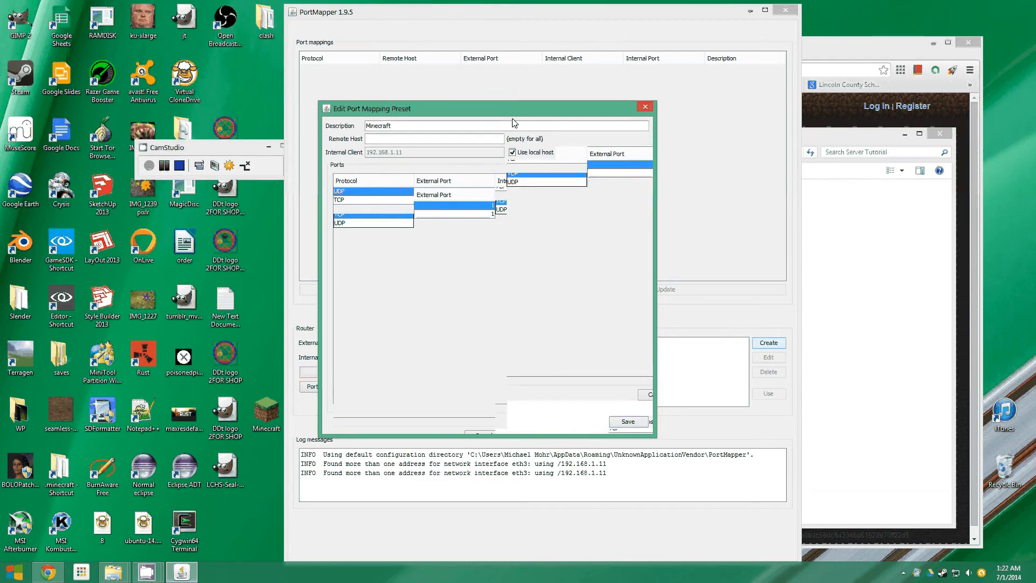
pyautogui.moveTo(551, 109); pyautogui.dragTo(510, 127)
pyautogui.press('Return')
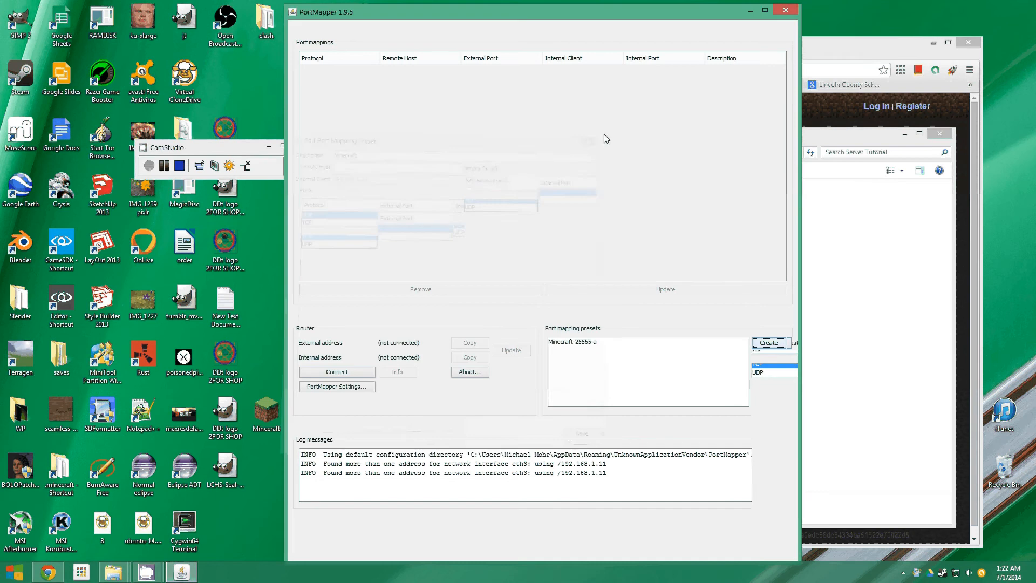
pyautogui.click(785, 12)
pyautogui.doubleClick(430, 203)
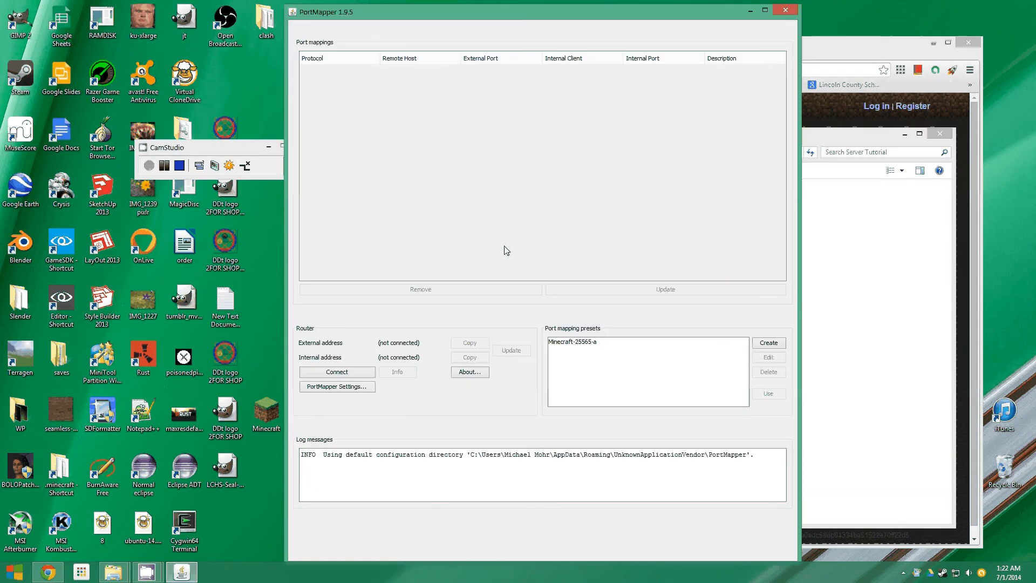
# Create a new port mapping preset with two port entries and set the first entry's protocol to UDP
pyautogui.click(766, 344)
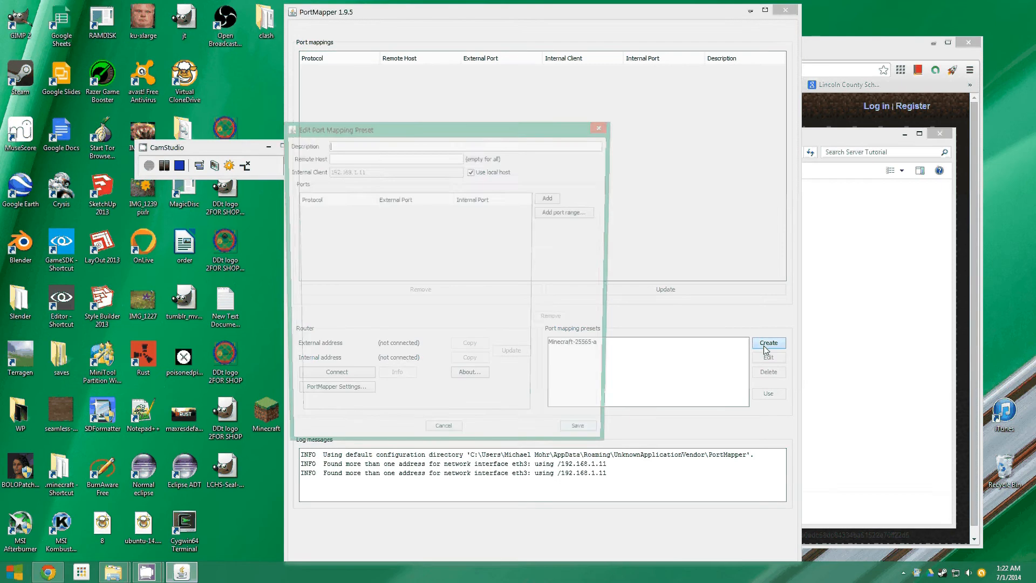
pyautogui.doubleClick(552, 197)
pyautogui.click(324, 210)
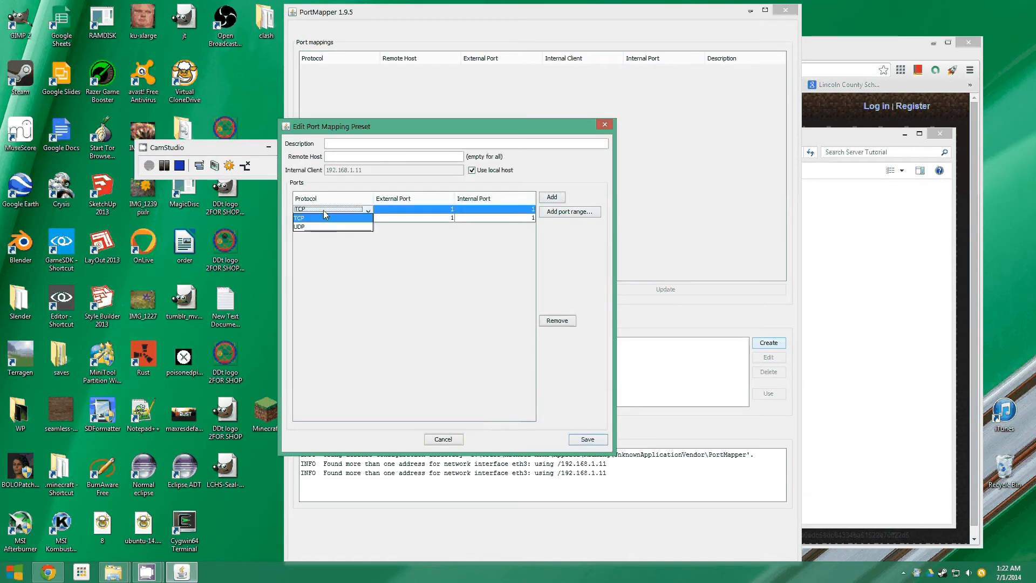
pyautogui.click(331, 227)
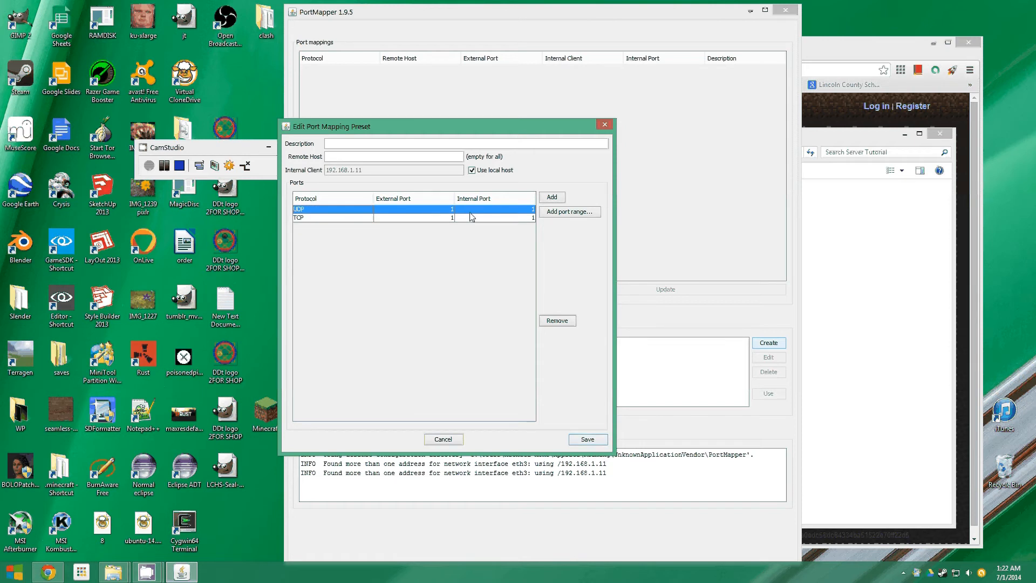
pyautogui.click(423, 217)
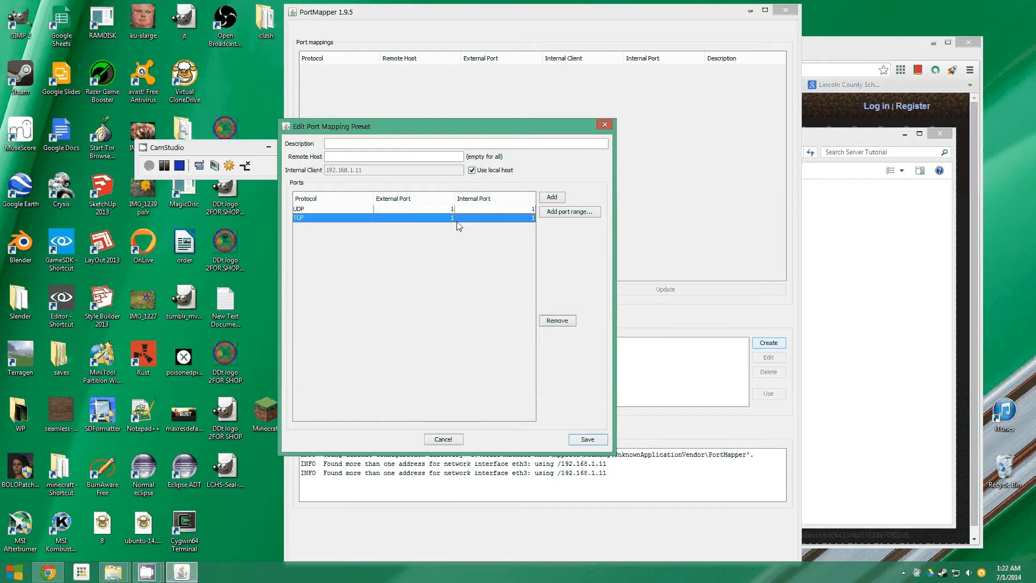
pyautogui.click(471, 210)
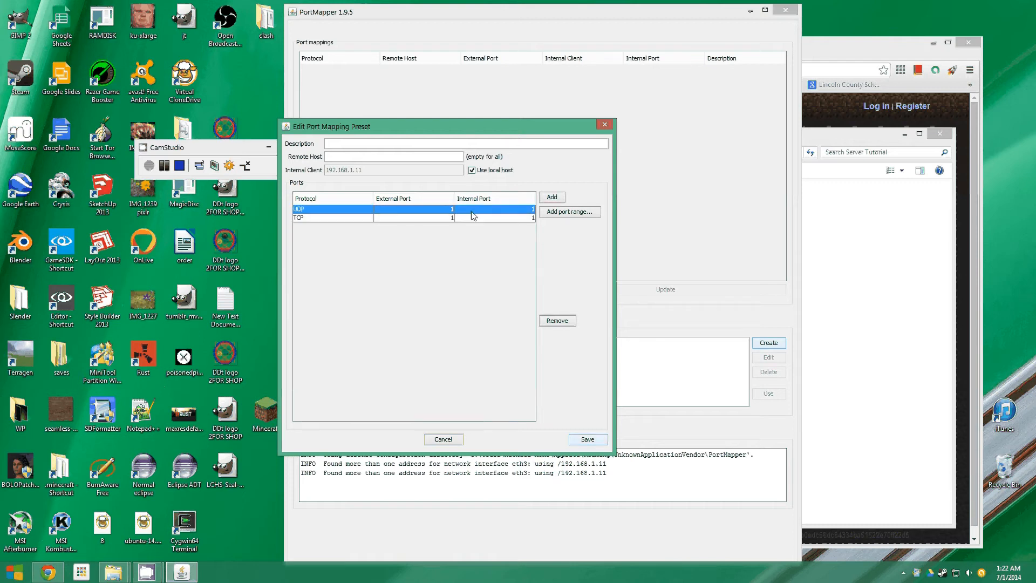
# Set the external port of both the UDP and TCP entries to 25565
pyautogui.doubleClick(431, 211)
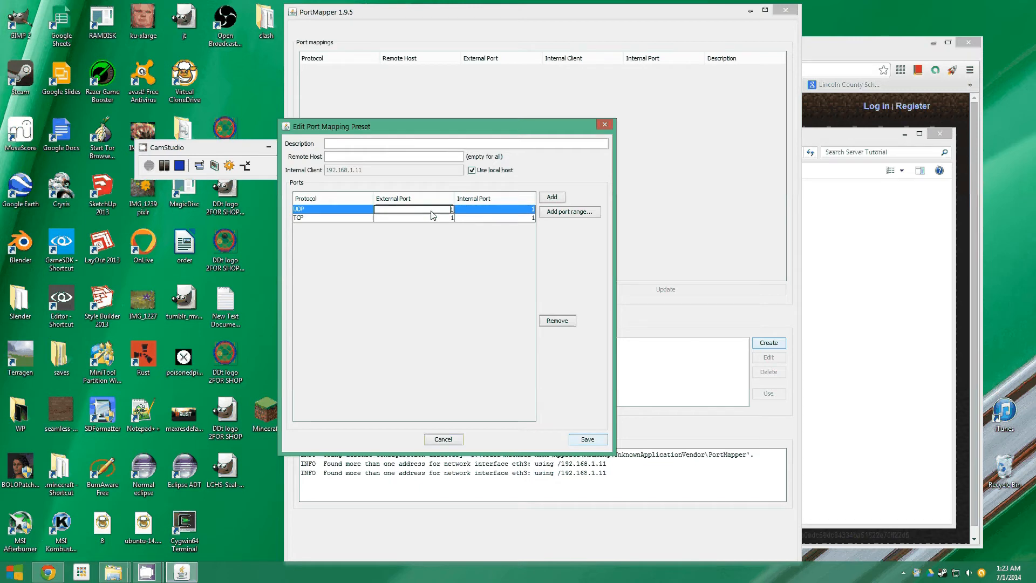
pyautogui.press('BackSpace')
pyautogui.write('25565')
pyautogui.press('Return')
pyautogui.doubleClick(447, 219)
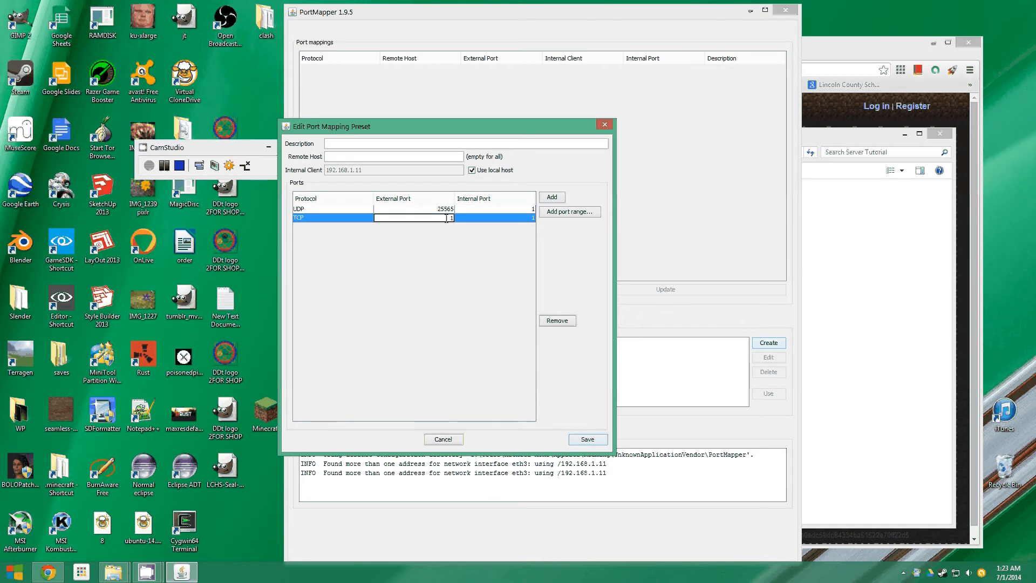
pyautogui.press('BackSpace')
pyautogui.write('25565')
pyautogui.press('Return')
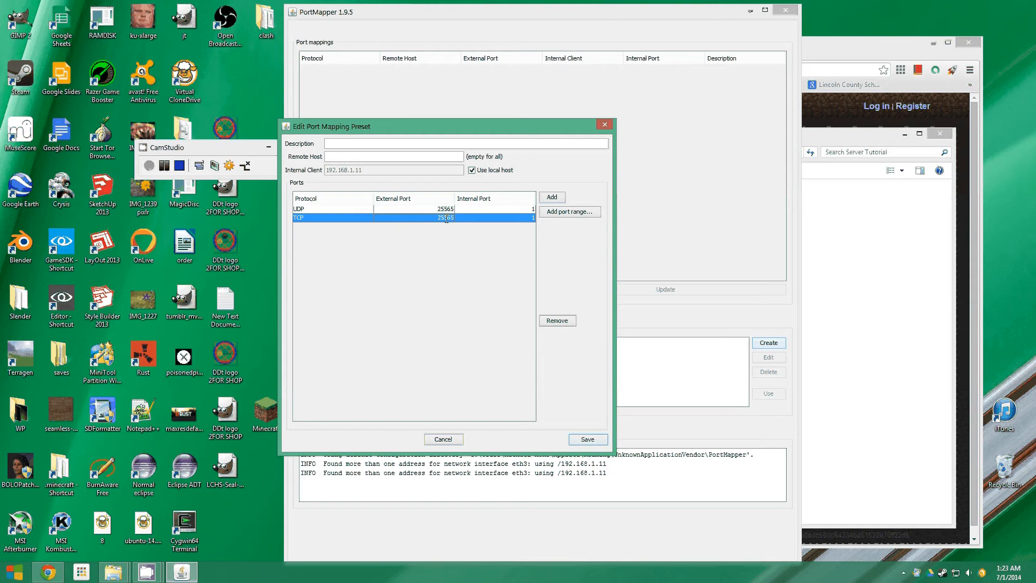
# Set the internal port of both the UDP and TCP entries to 25565
pyautogui.doubleClick(467, 210)
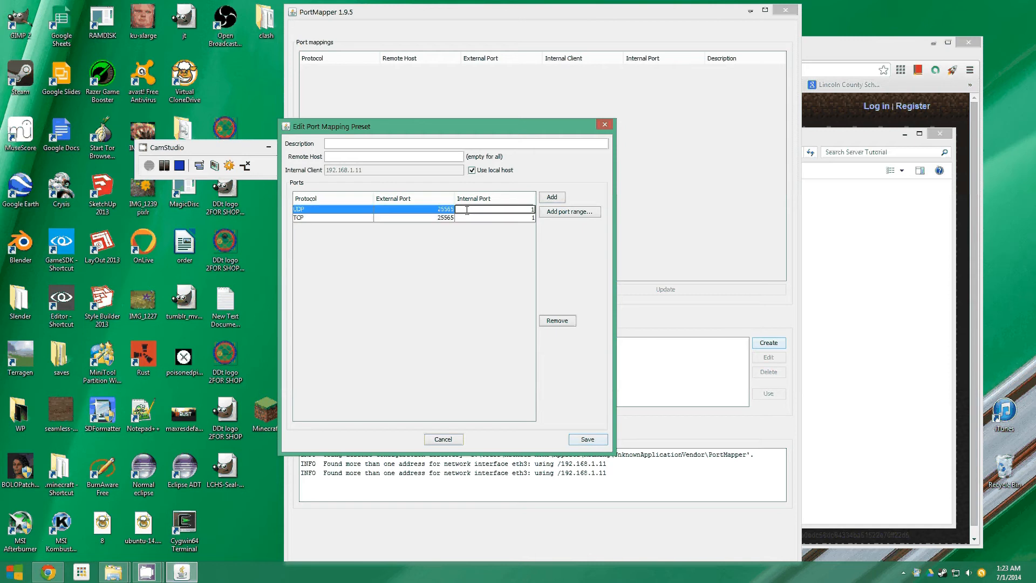
pyautogui.write('25565')
pyautogui.press('Delete')
pyautogui.press('Return')
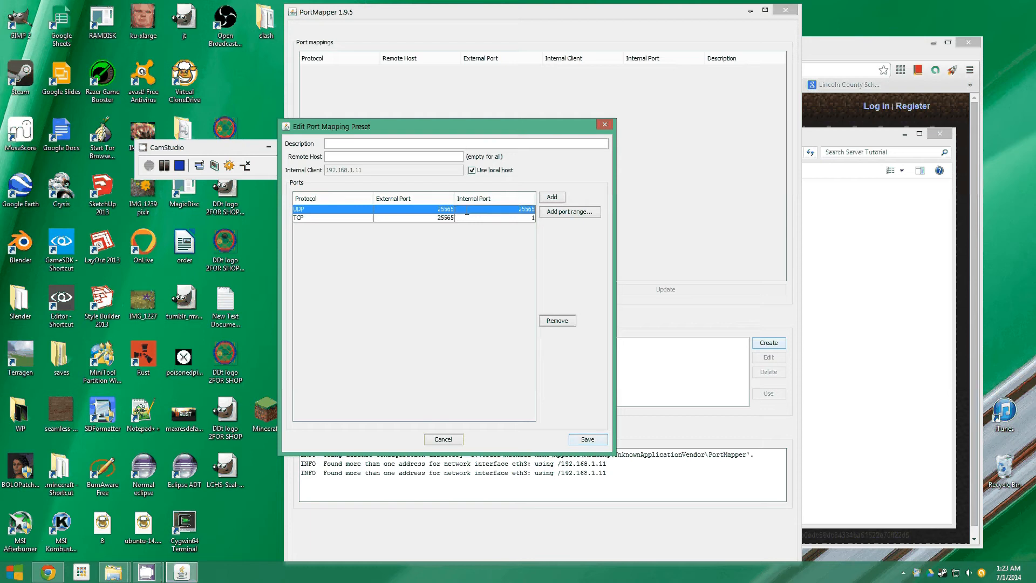
pyautogui.doubleClick(484, 218)
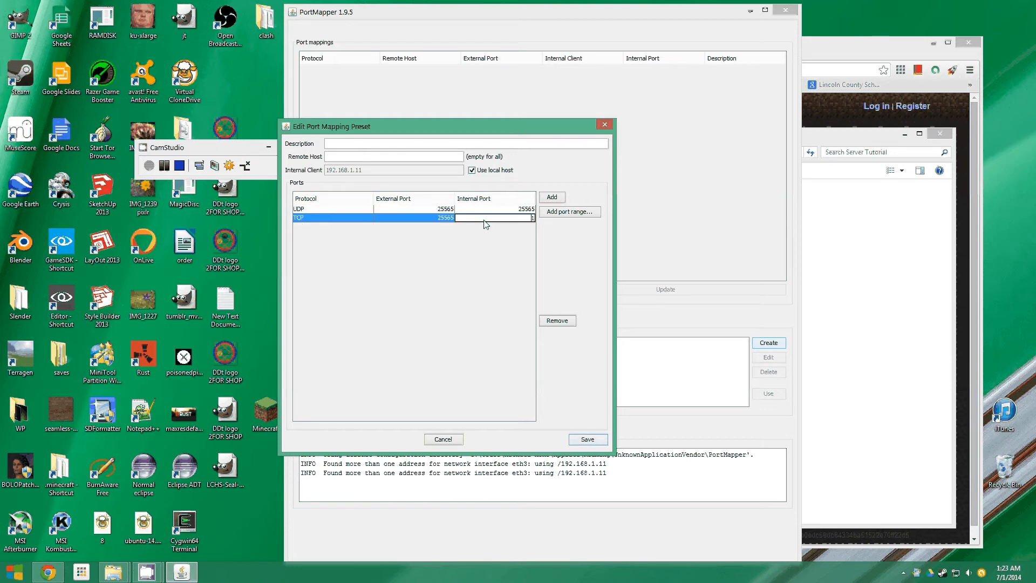
pyautogui.press('Delete')
pyautogui.write('25565')
pyautogui.press('Return')
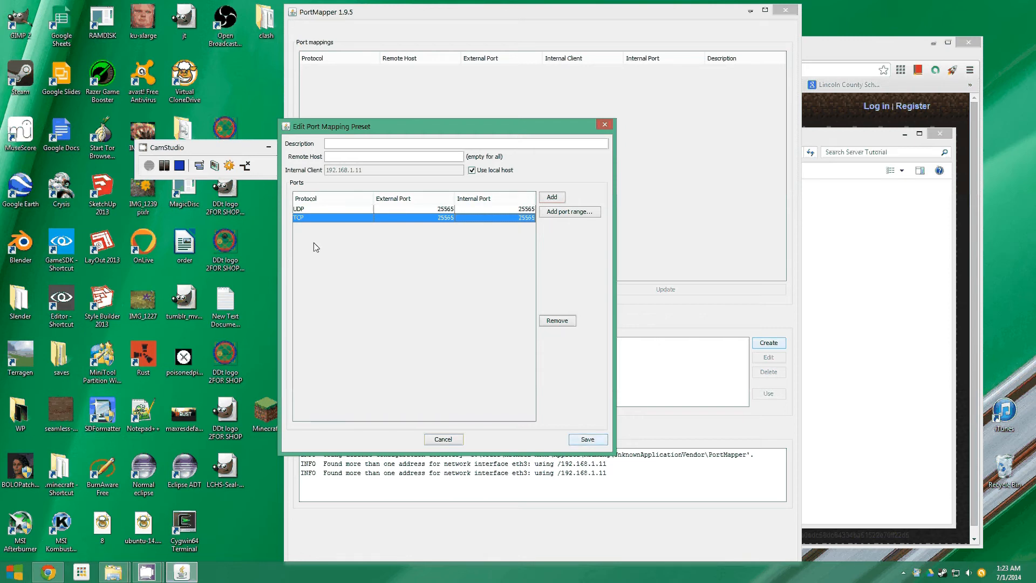
# Enter Minecraft as the preset's description and save the preset
pyautogui.click(303, 209)
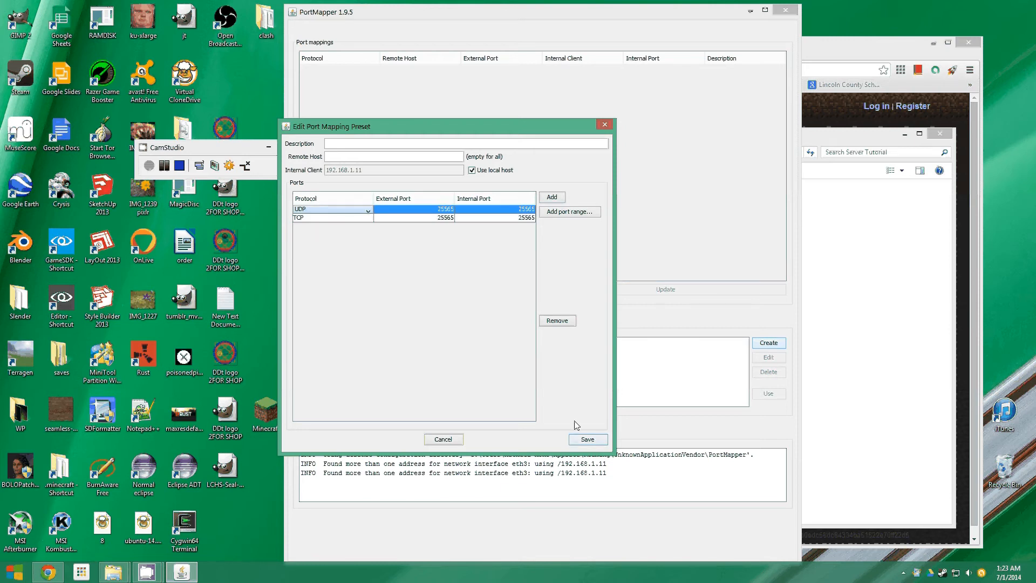
pyautogui.click(581, 442)
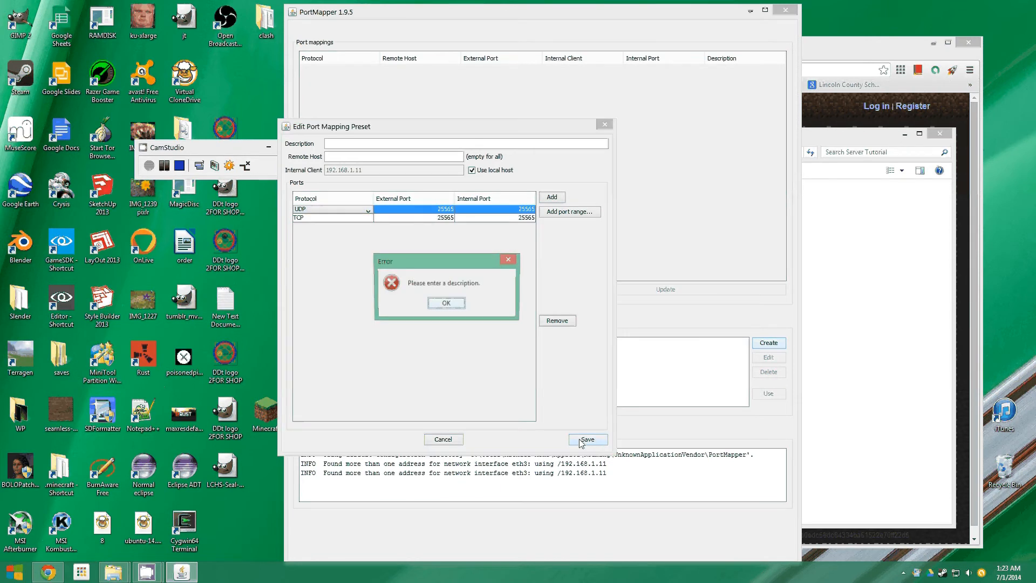
pyautogui.click(446, 305)
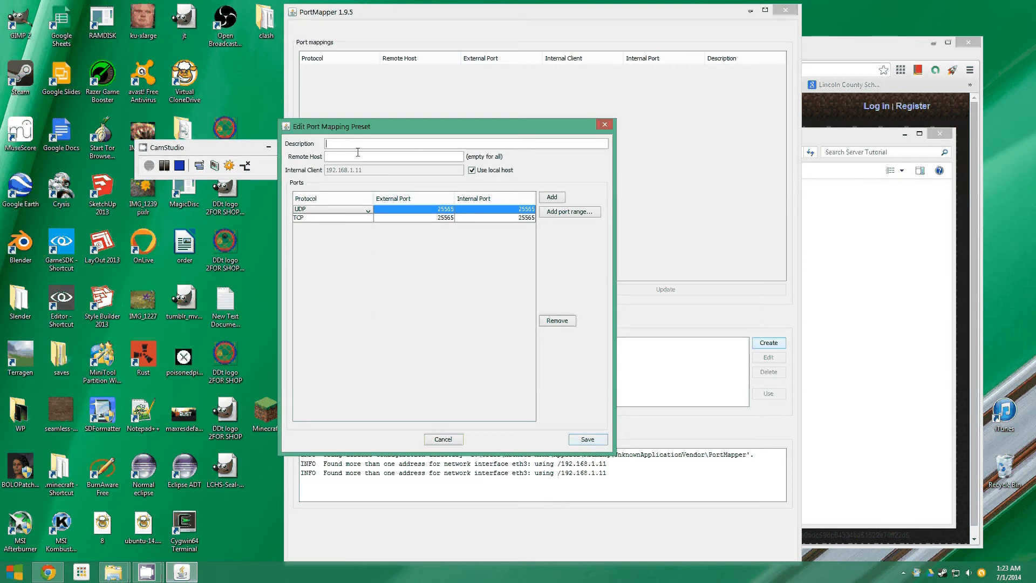
pyautogui.write('Minecraft')
pyautogui.click(585, 440)
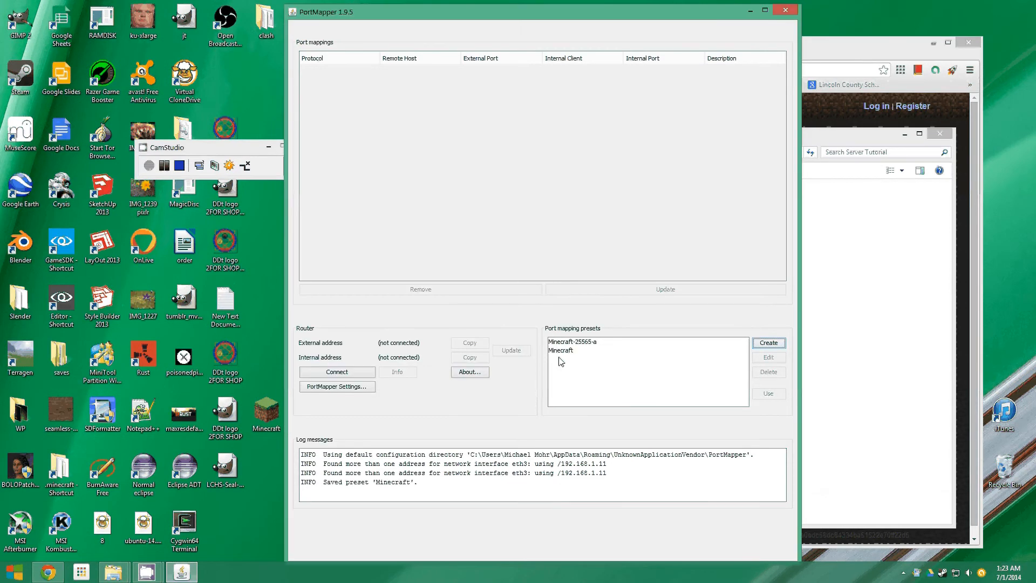
# Reopen the Minecraft preset for editing, review its port entries and save it
pyautogui.click(582, 352)
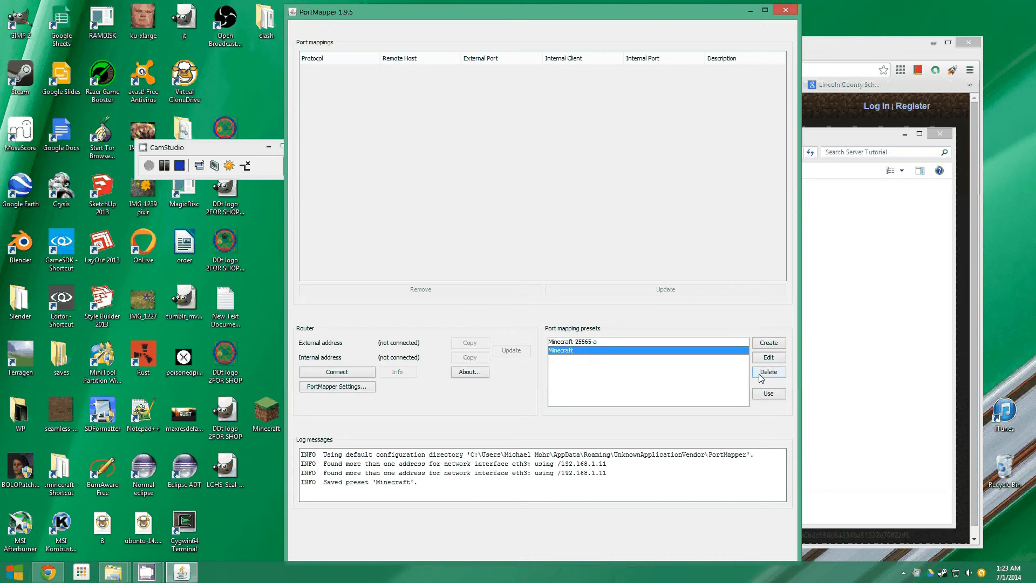
pyautogui.click(769, 357)
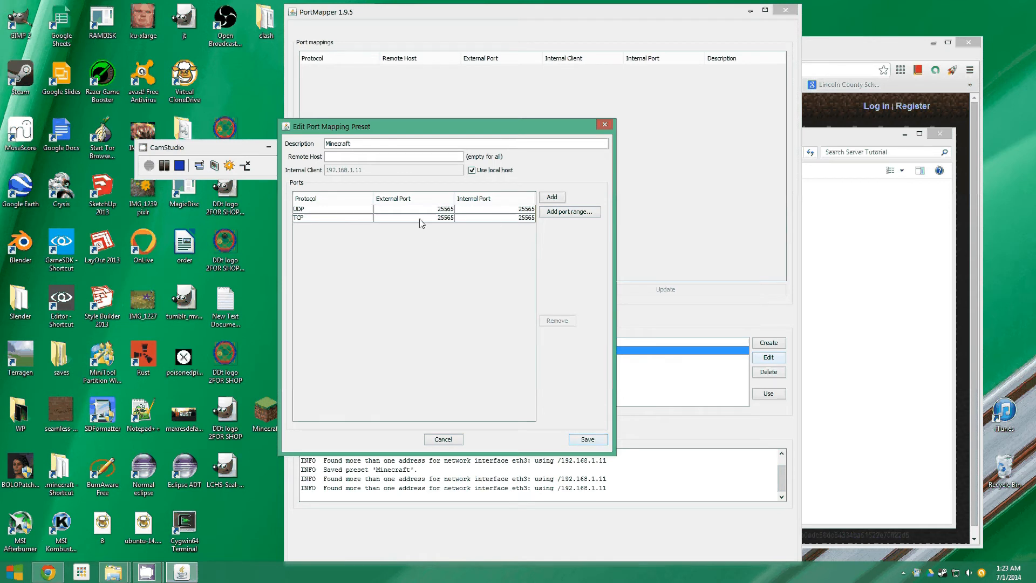
pyautogui.press('Return')
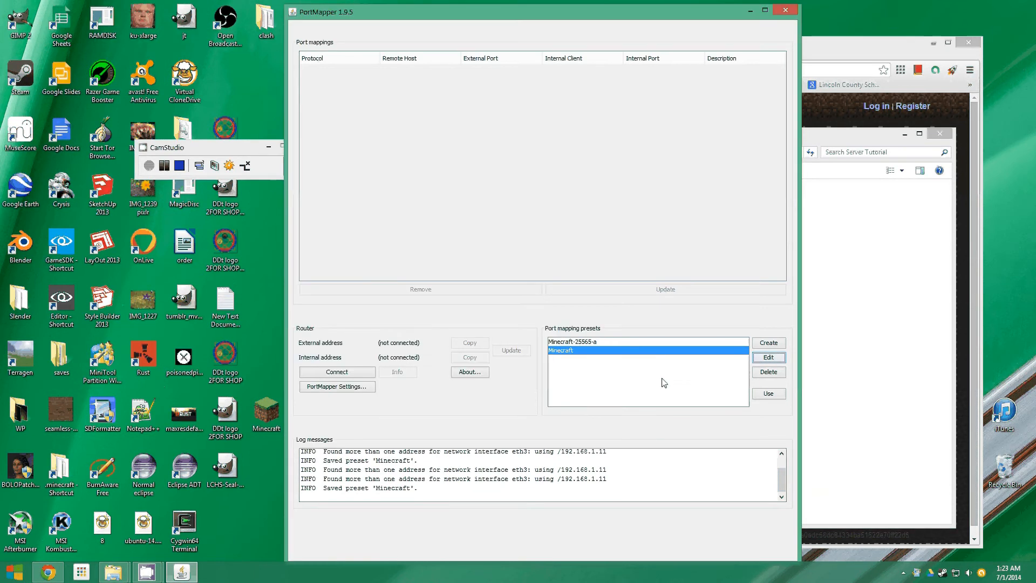
# Connect to the router and look through the full list of existing port mappings
pyautogui.click(571, 354)
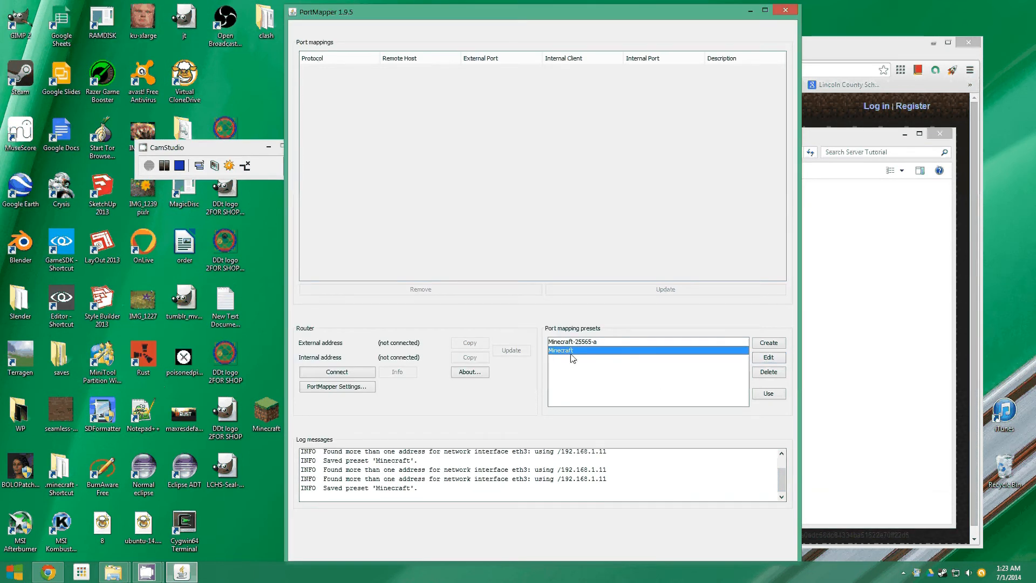
pyautogui.click(338, 373)
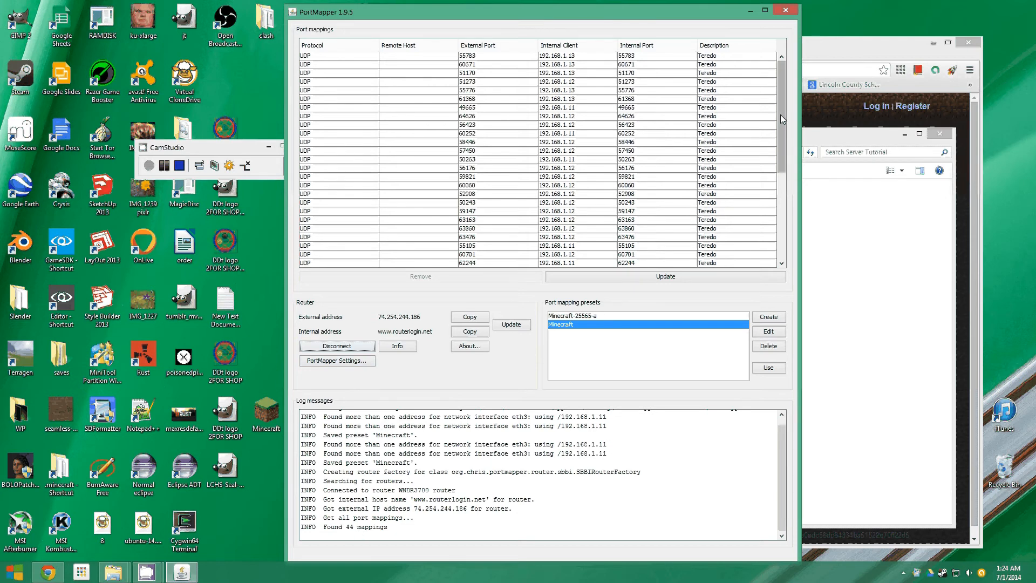
pyautogui.moveTo(781, 115)
pyautogui.mouseDown()
pyautogui.moveTo(782, 133)
pyautogui.moveTo(774, 119)
pyautogui.mouseUp()
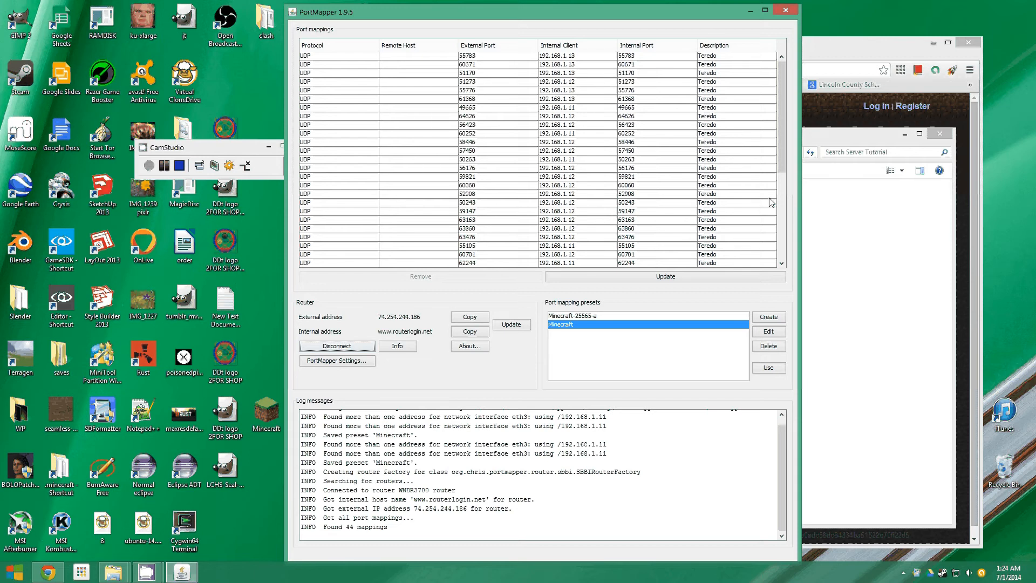
pyautogui.moveTo(782, 106)
pyautogui.mouseDown()
pyautogui.moveTo(783, 197)
pyautogui.moveTo(785, 99)
pyautogui.mouseUp()
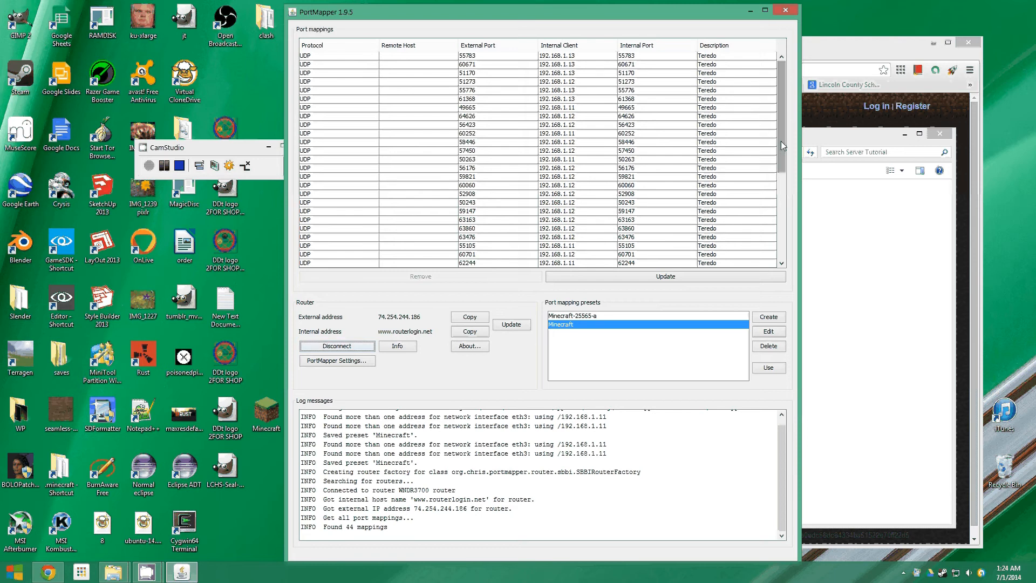
pyautogui.moveTo(781, 141); pyautogui.dragTo(782, 235)
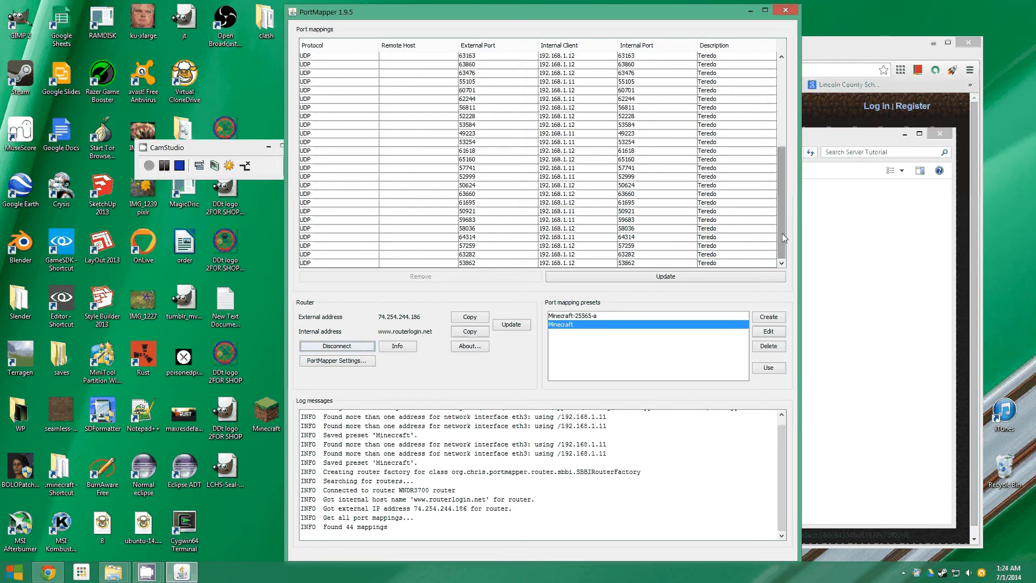
pyautogui.moveTo(782, 235); pyautogui.dragTo(709, 113)
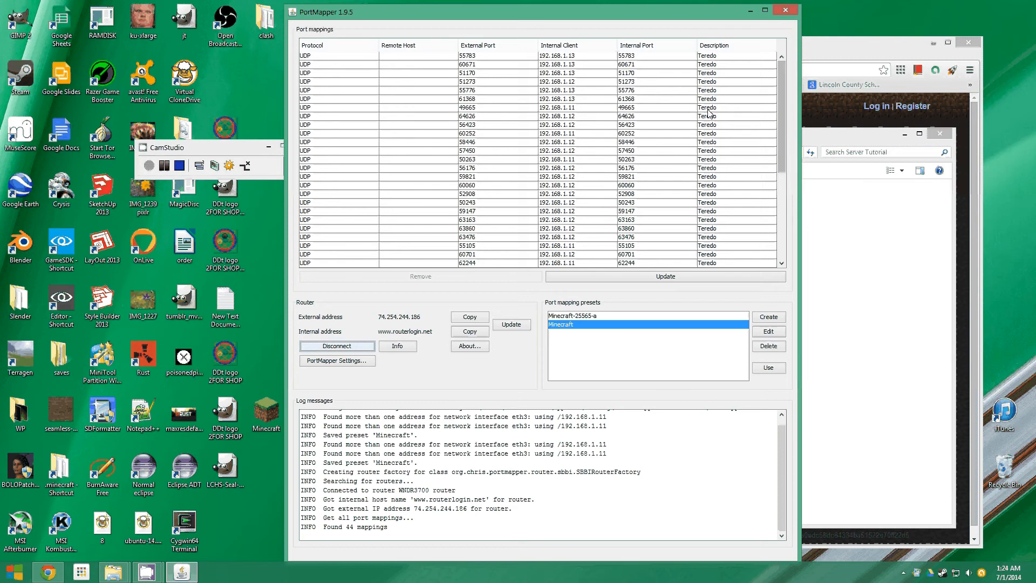
pyautogui.moveTo(782, 123); pyautogui.dragTo(777, 209)
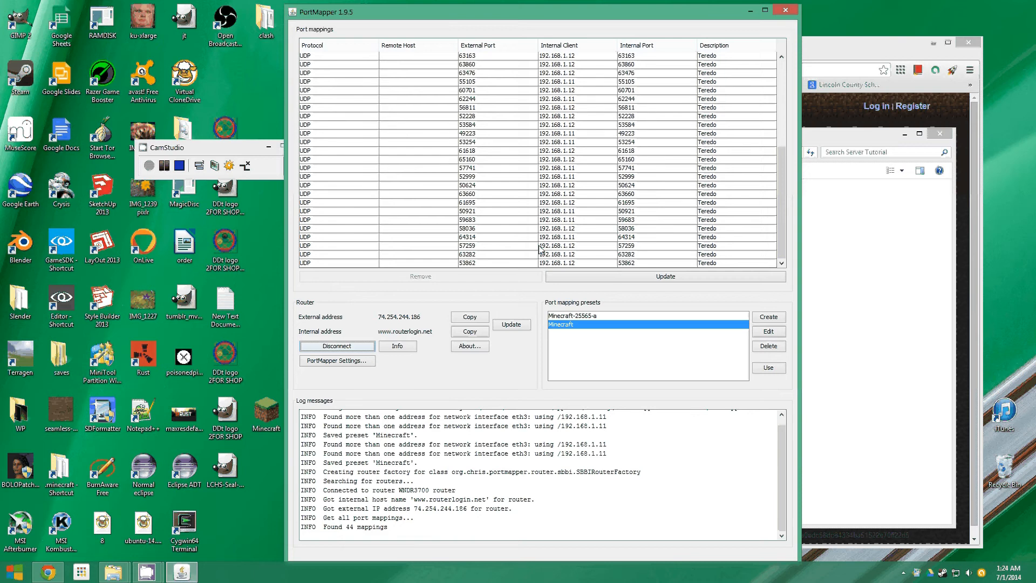
# Apply the Minecraft preset to the router and check the end of the port mappings list for its entries
pyautogui.click(566, 326)
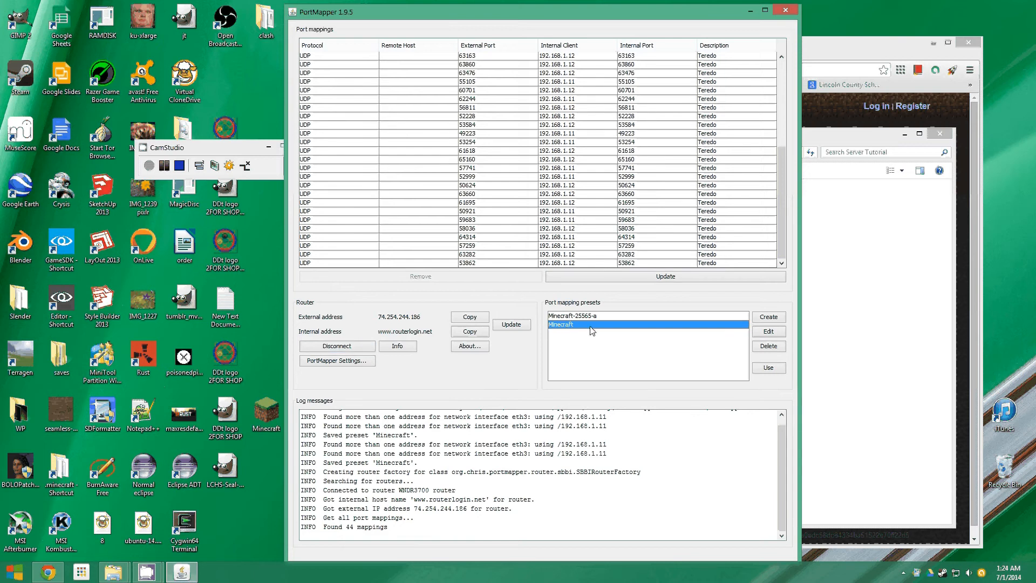
pyautogui.click(761, 370)
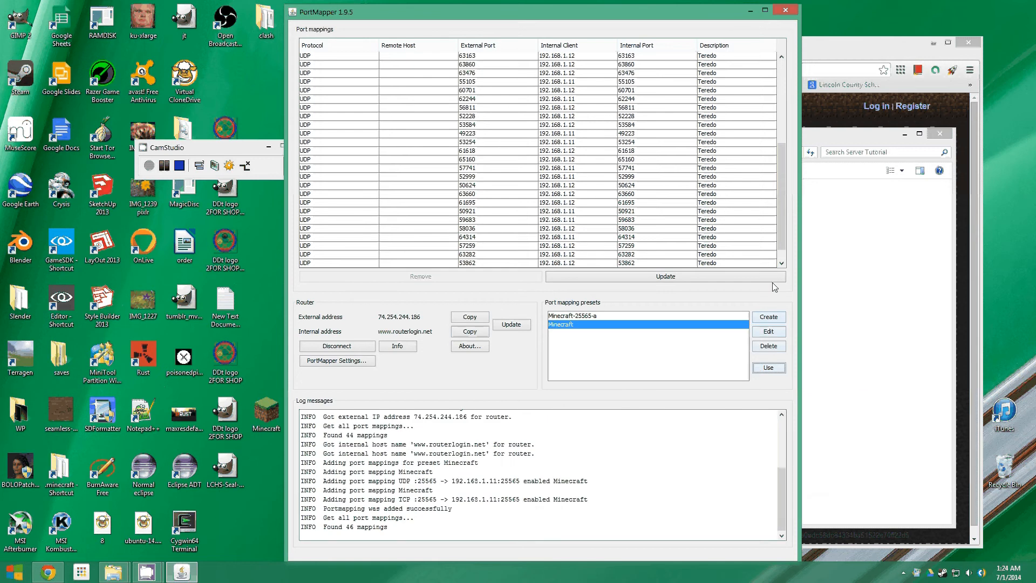
pyautogui.moveTo(783, 230); pyautogui.dragTo(783, 240)
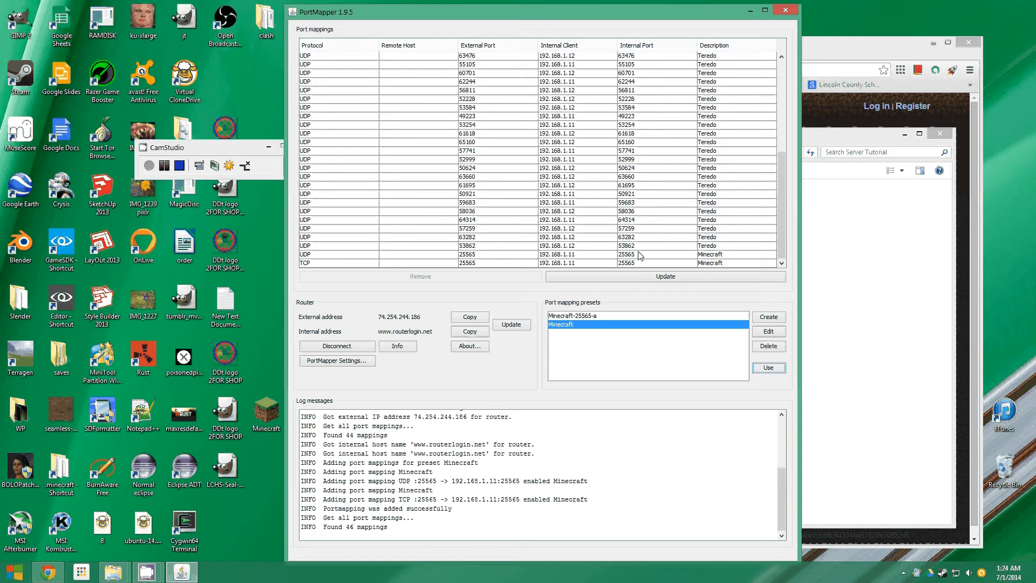
# Restart PortMapper, reconnect to the router, check the UDP and TCP Minecraft mappings, and close the program
pyautogui.click(783, 11)
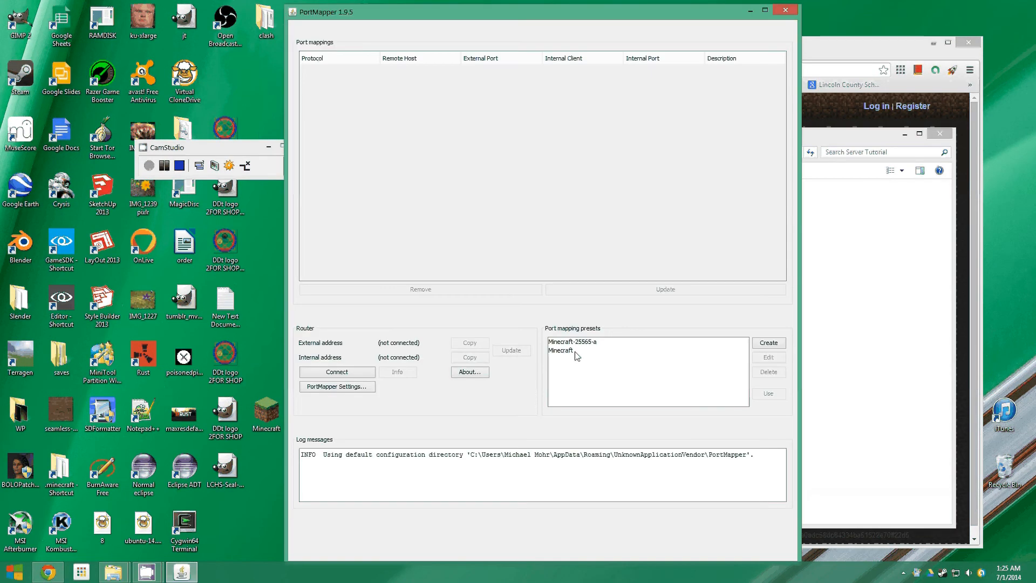
pyautogui.click(351, 376)
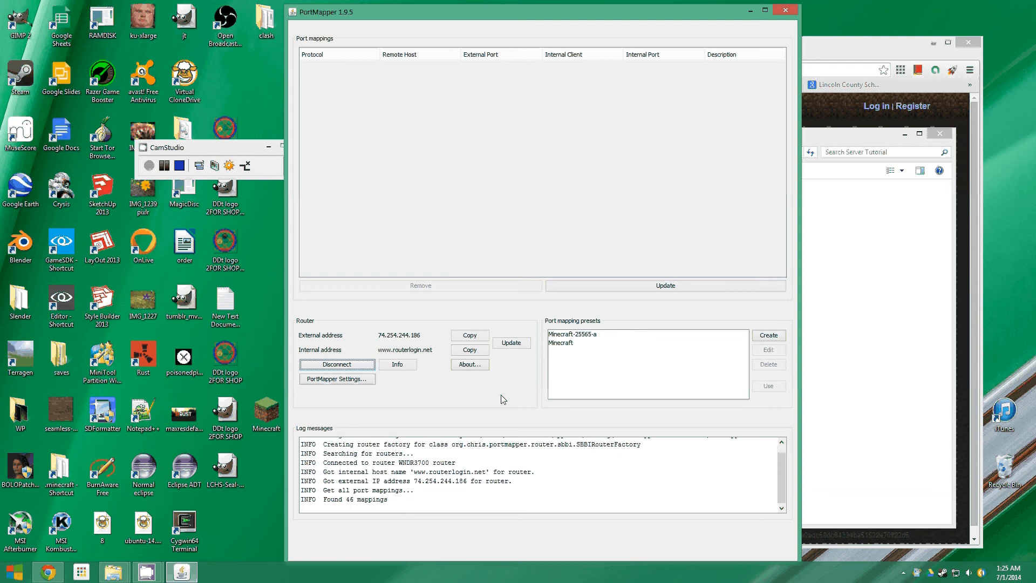
pyautogui.moveTo(781, 164); pyautogui.dragTo(781, 254)
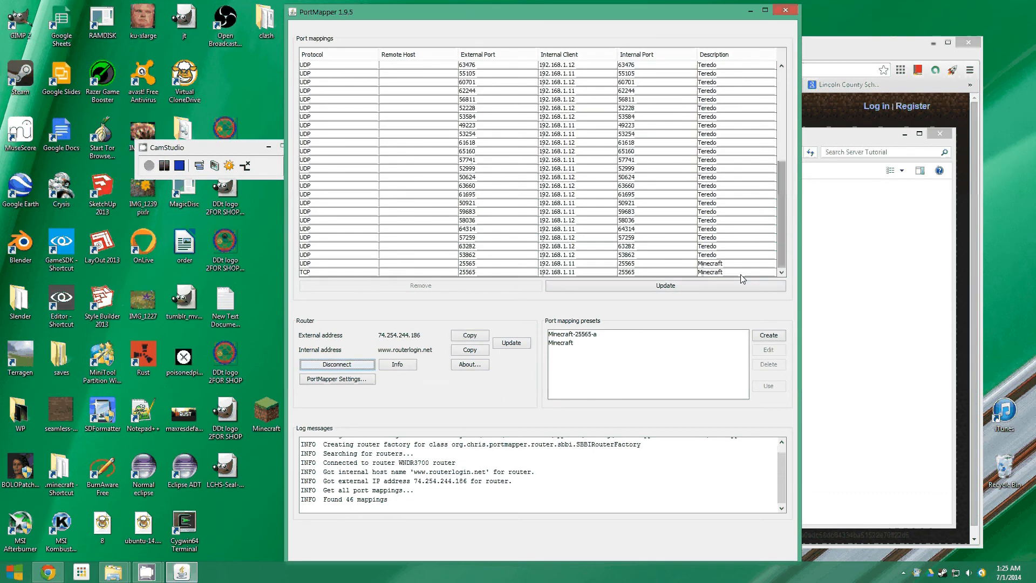
pyautogui.click(684, 267)
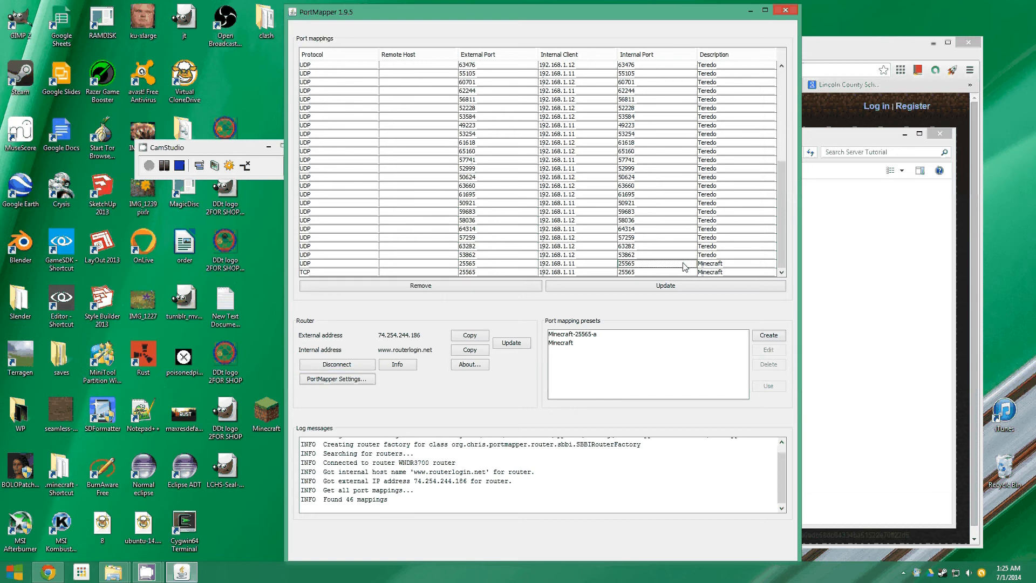
pyautogui.moveTo(685, 267); pyautogui.dragTo(492, 297)
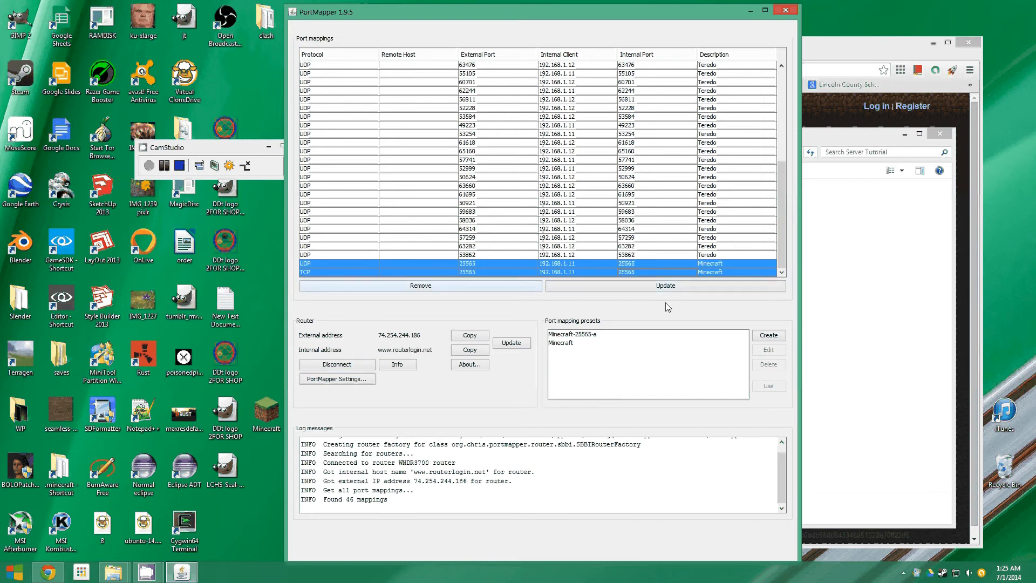
pyautogui.click(786, 11)
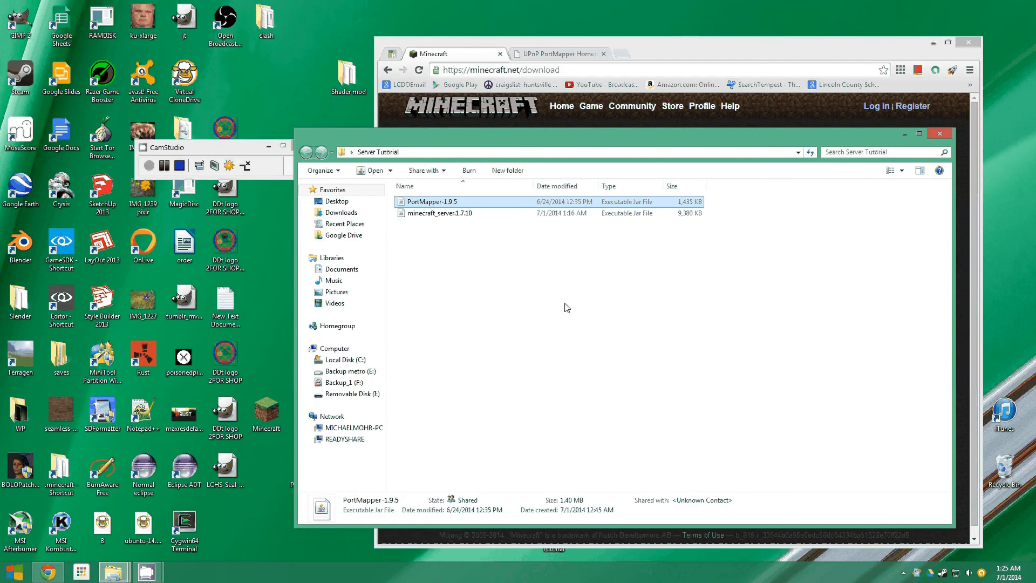
# Run minecraft_server.1.7.10 from the Server Tutorial folder and shift the folder window slightly
pyautogui.click(421, 215)
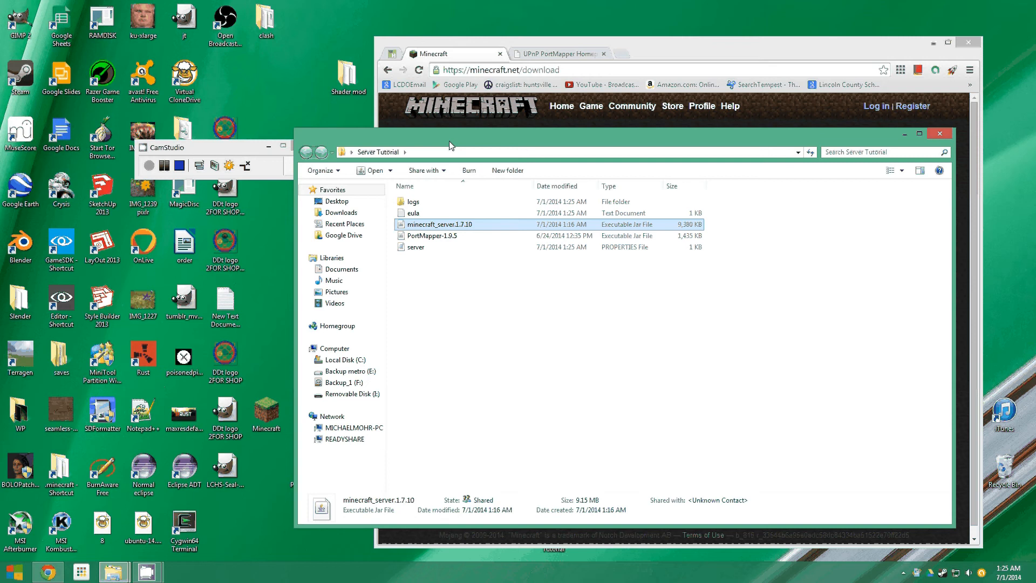
pyautogui.moveTo(449, 140); pyautogui.dragTo(426, 141)
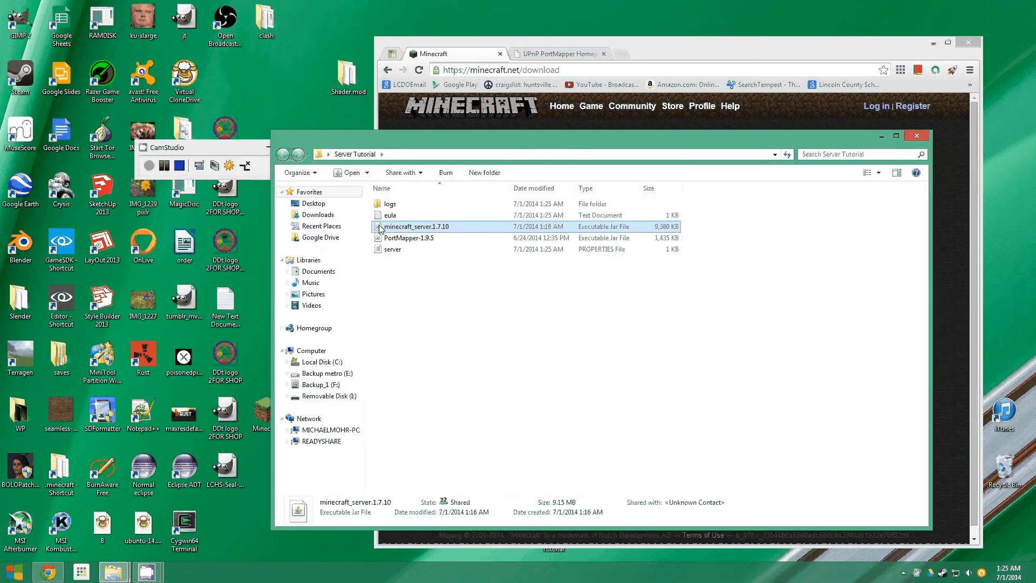
pyautogui.rightClick(380, 229)
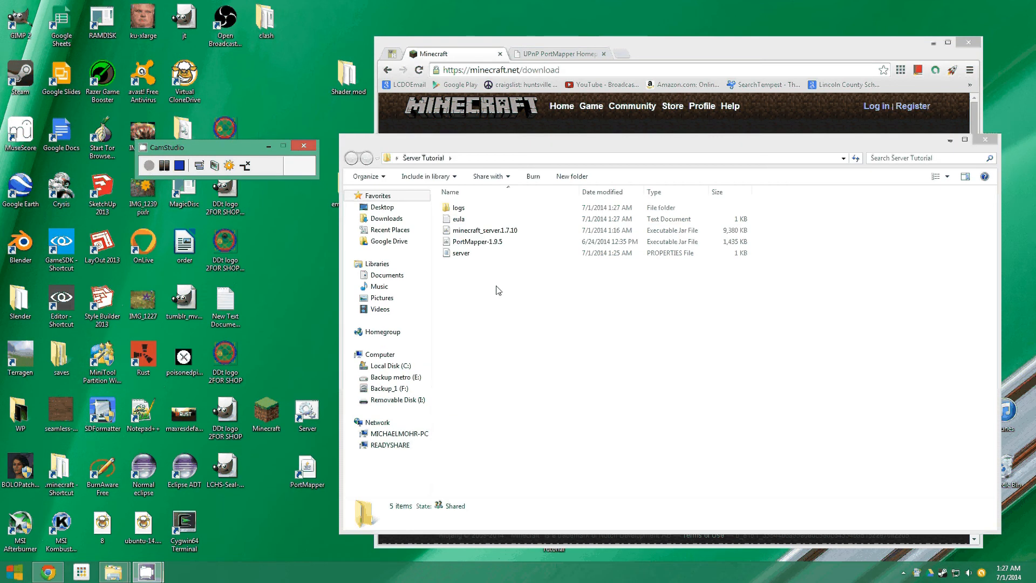
pyautogui.click(469, 233)
pyautogui.click(470, 233)
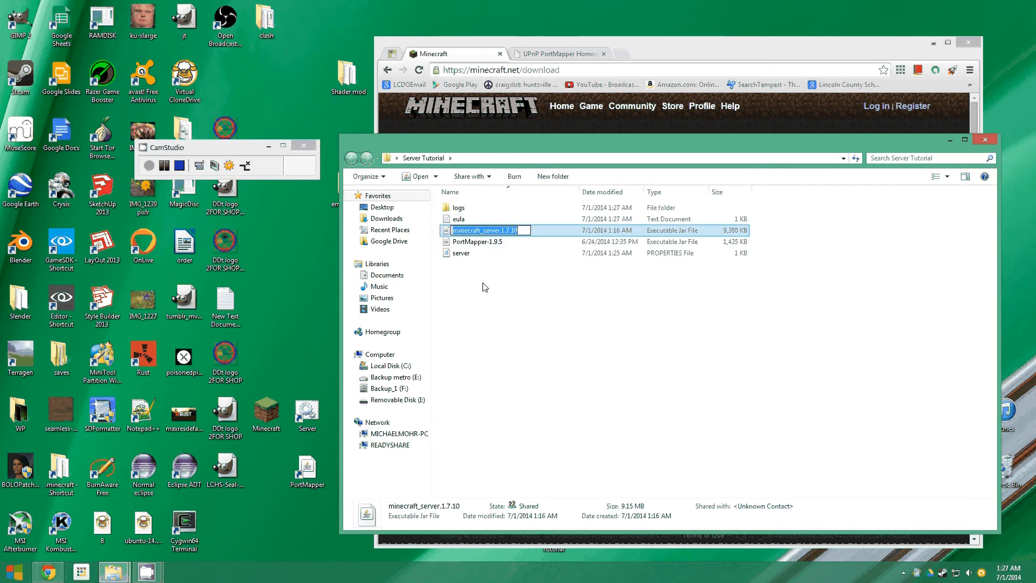
pyautogui.click(493, 307)
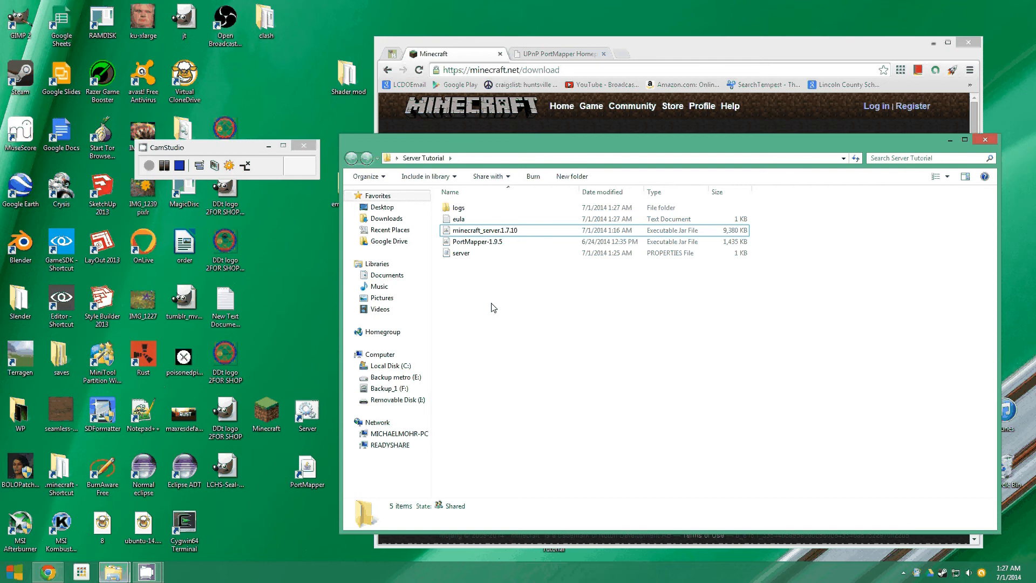
# Run minecraft_server.1.7.10 again, and start the existing Minecraft server from the Server shortcut on the desktop
pyautogui.click(447, 256)
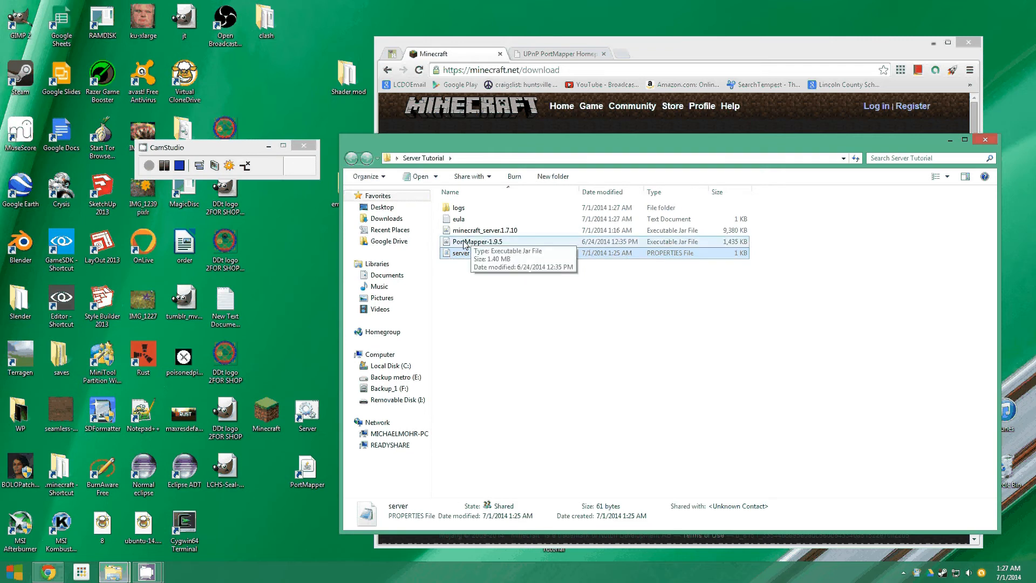
pyautogui.click(449, 232)
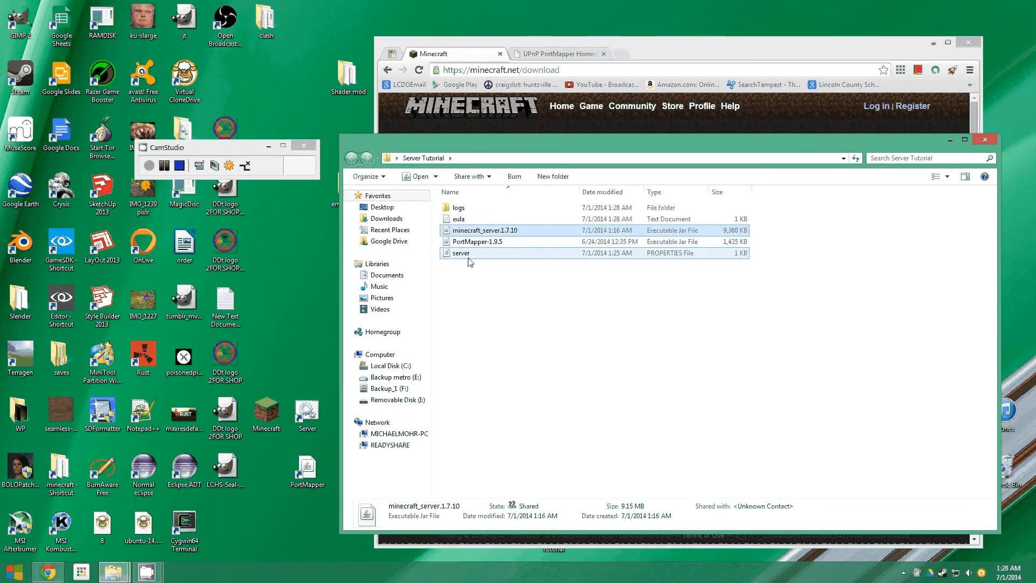
pyautogui.doubleClick(324, 402)
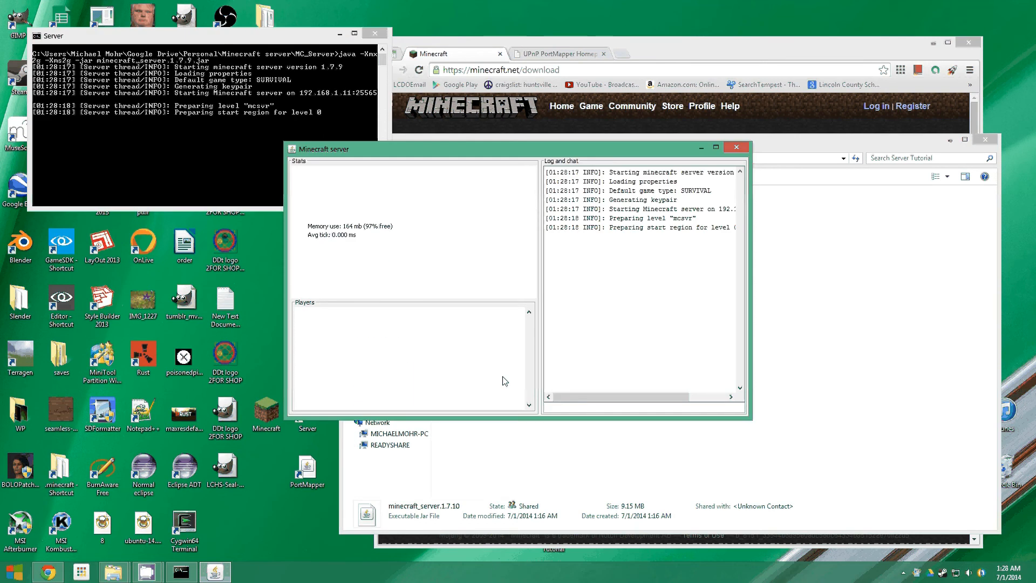
# Move the Minecraft server window slightly and shut the server down with the stop command
pyautogui.moveTo(590, 151); pyautogui.dragTo(608, 175)
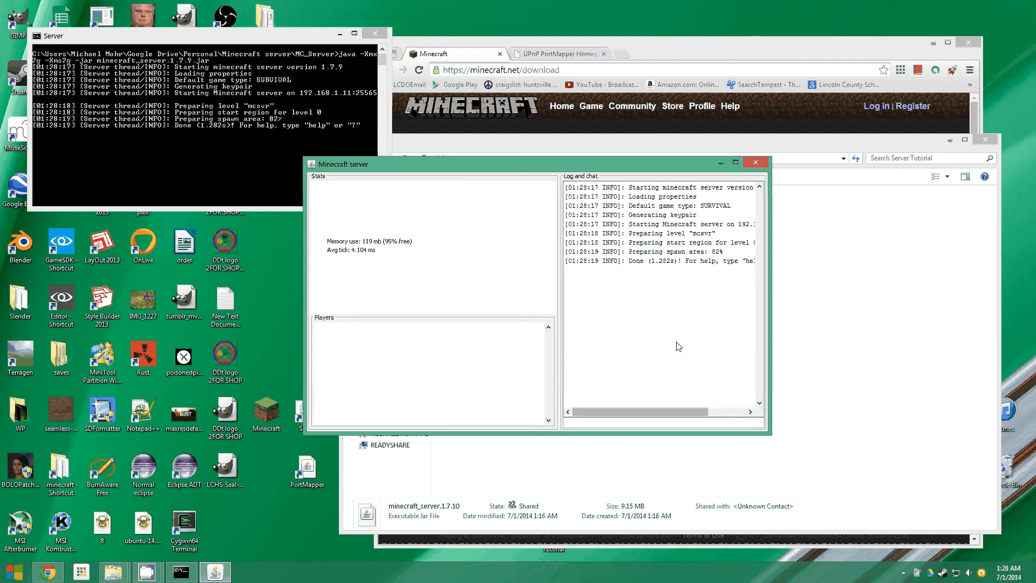
pyautogui.write('sto')
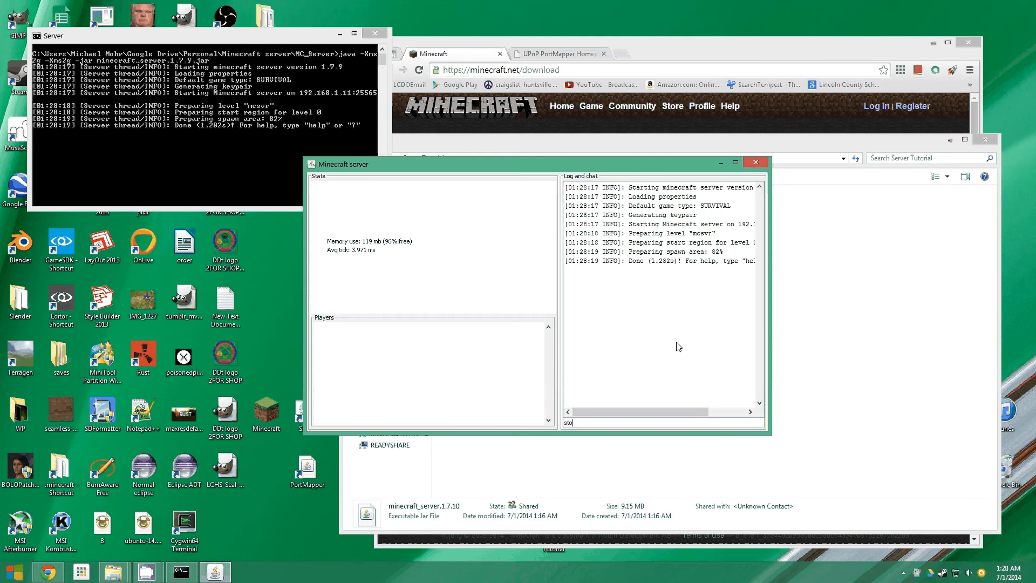
pyautogui.write('p')
pyautogui.press('Return')
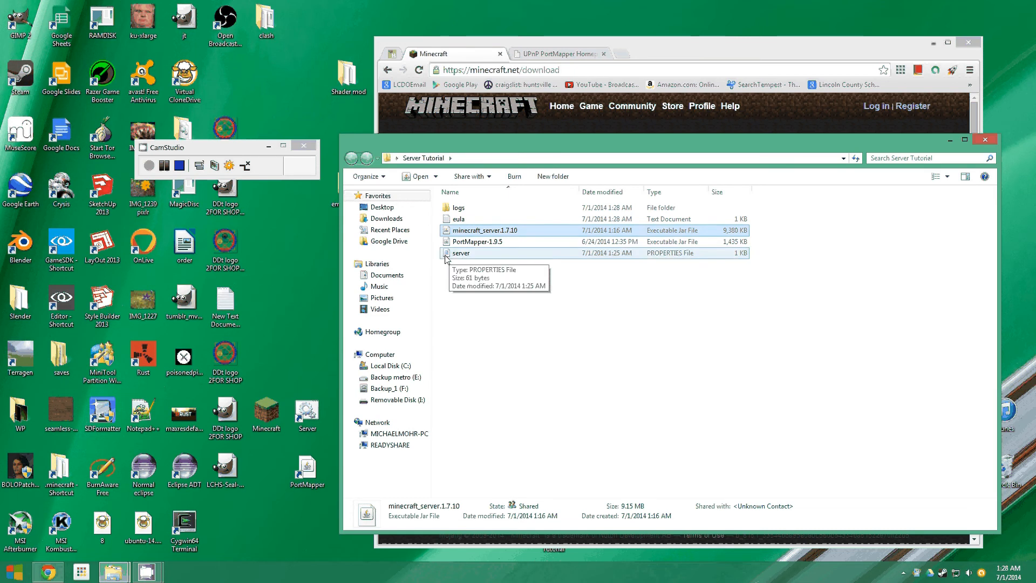
# Open the server properties file from the Server Tutorial folder in Notepad++ and restore the editor to a smaller window
pyautogui.click(456, 231)
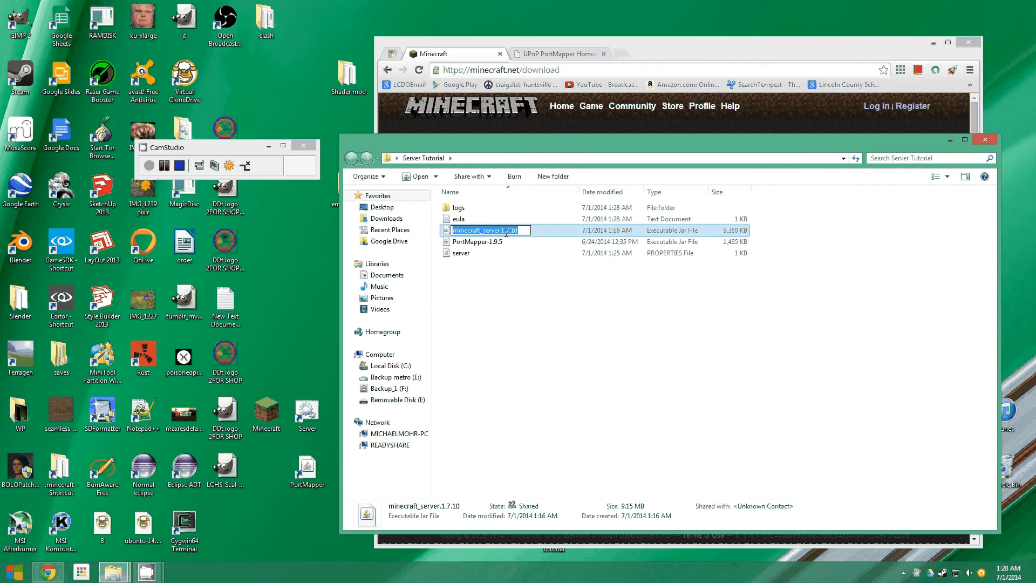
pyautogui.click(458, 263)
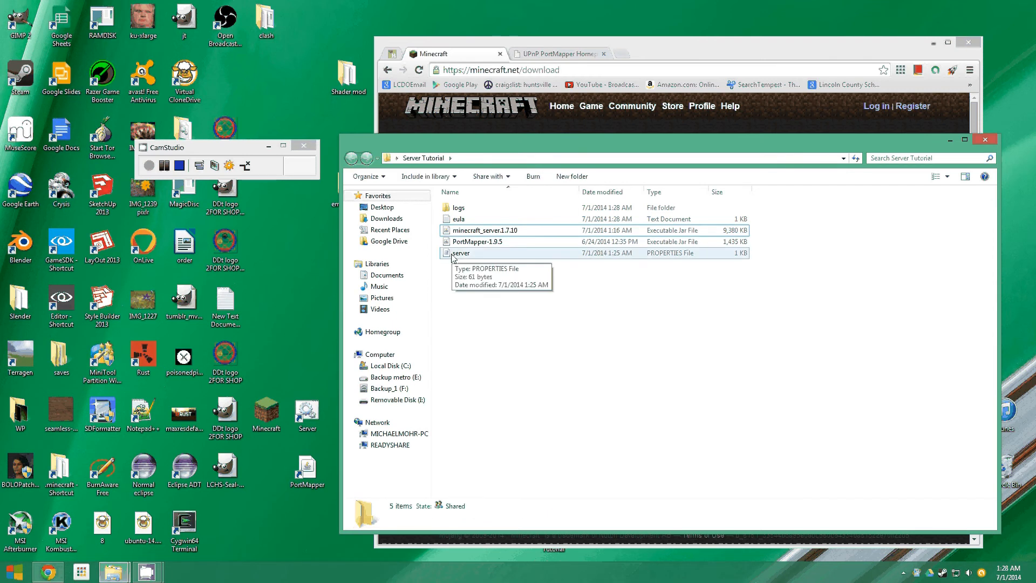
pyautogui.click(658, 255)
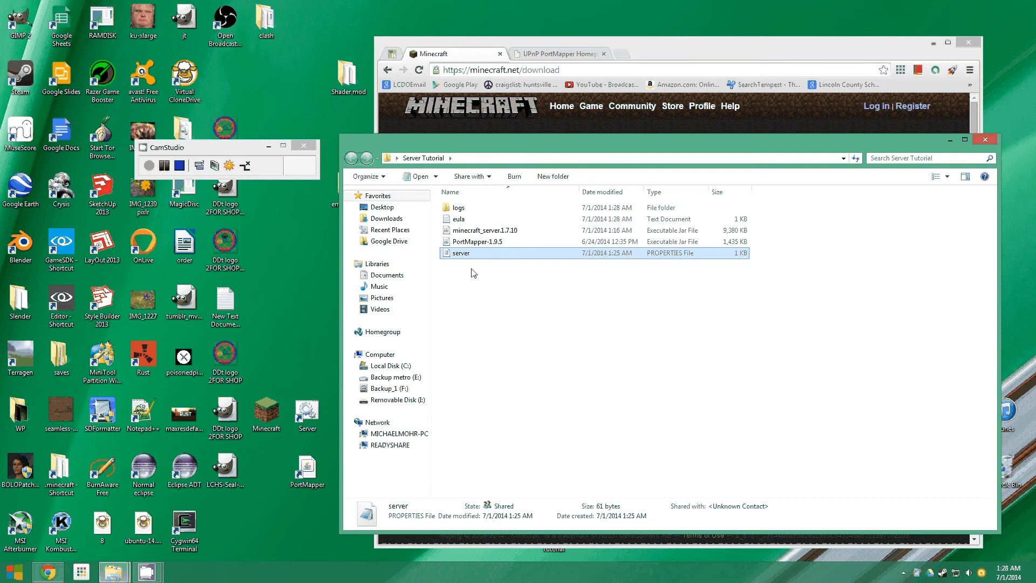
pyautogui.rightClick(446, 253)
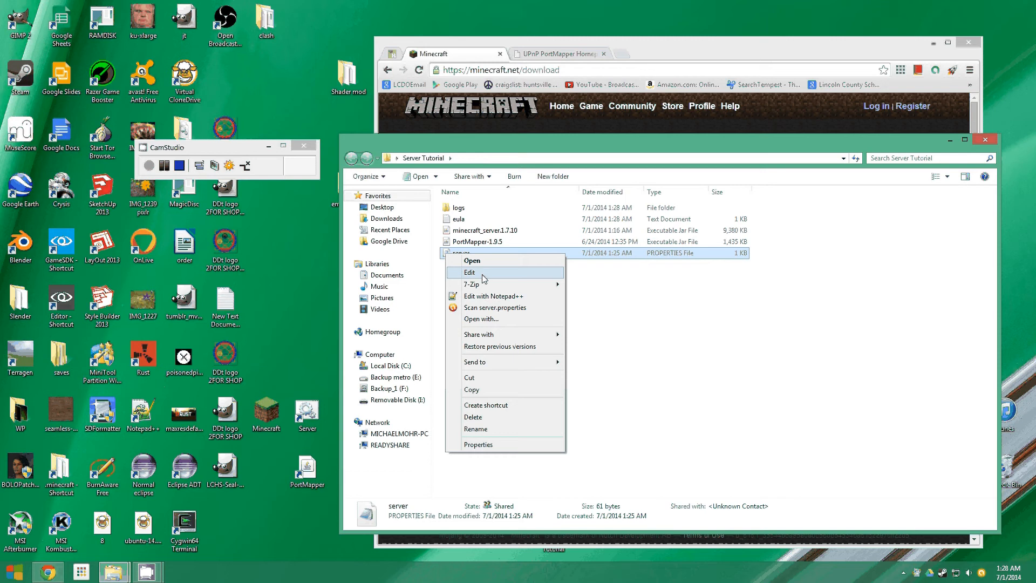
pyautogui.click(471, 300)
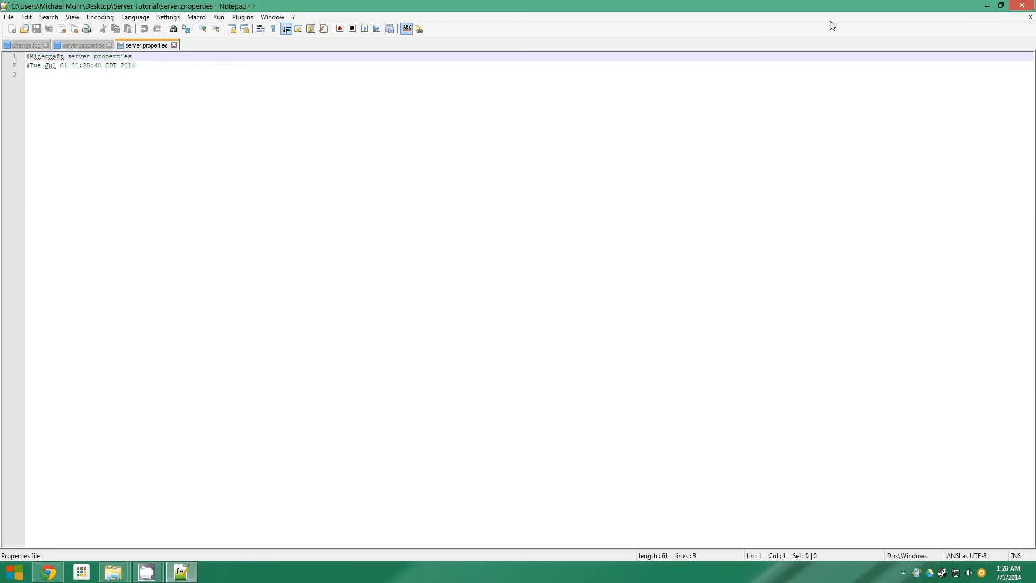
pyautogui.press('super+Down')
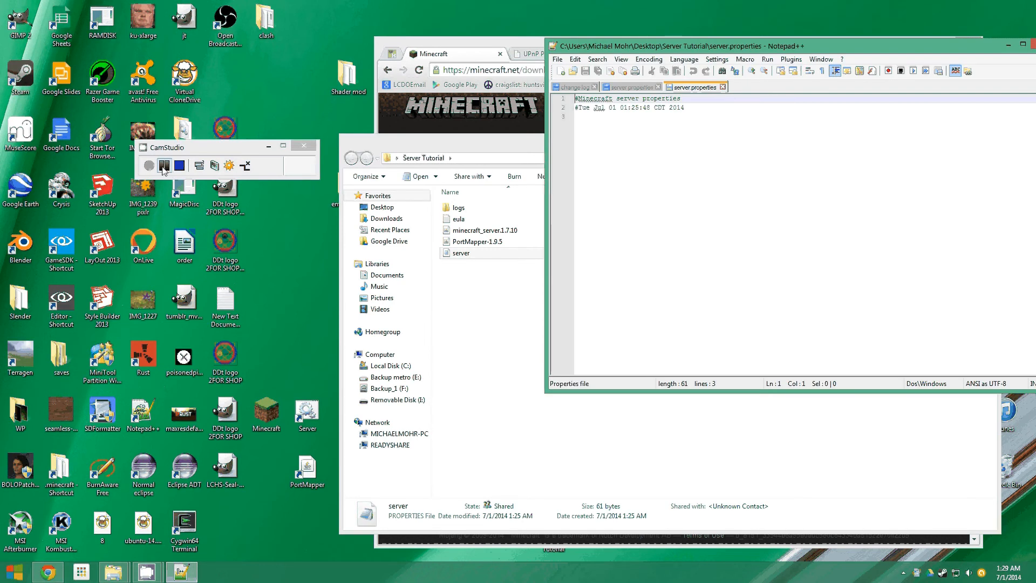
pyautogui.click(164, 166)
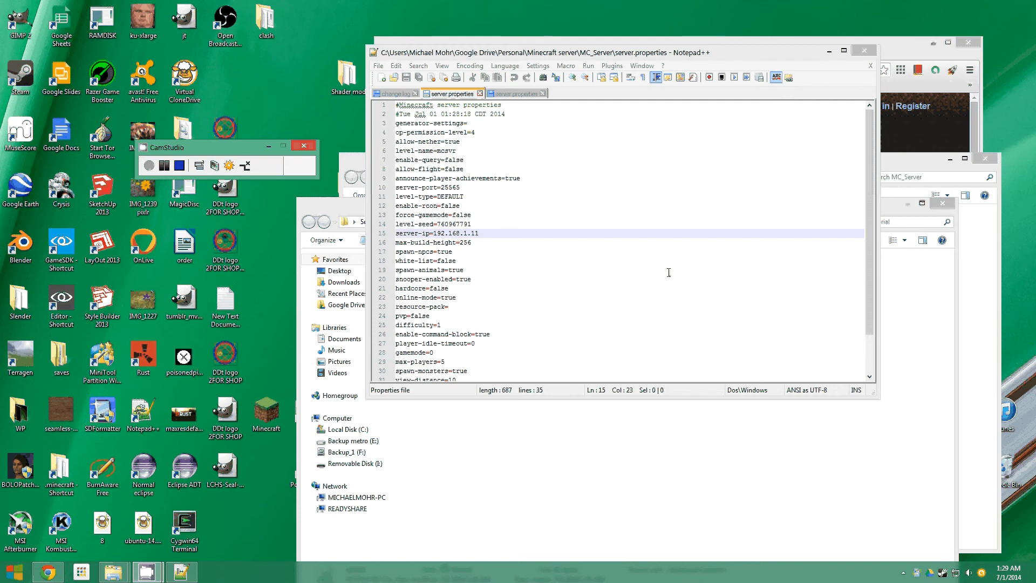
# Highlight the server-ip line in the MC_Server properties file and run ipconfig in a Command Prompt to look up the computer's IPv4 address
pyautogui.click(869, 288)
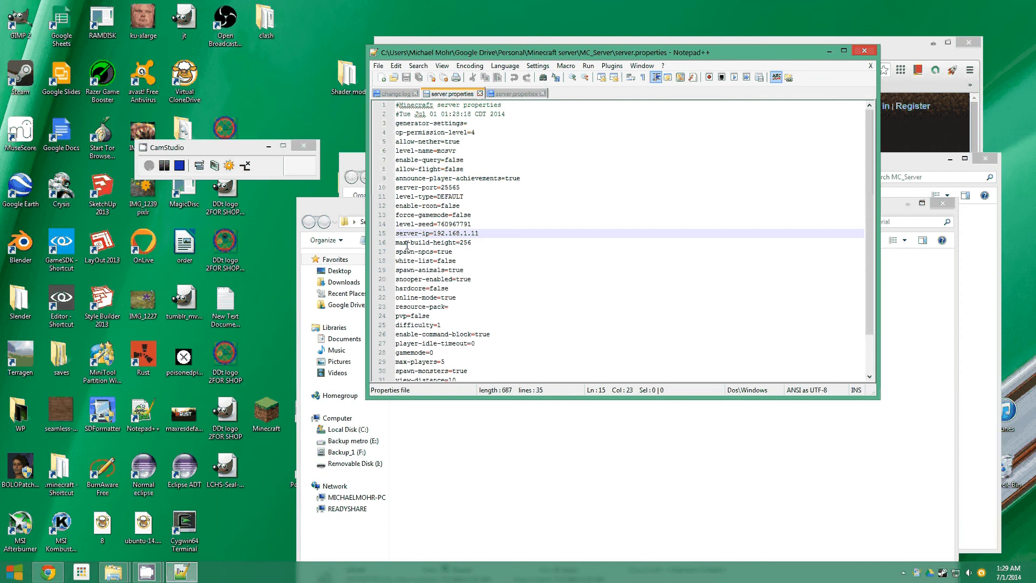
pyautogui.moveTo(396, 234); pyautogui.dragTo(480, 235)
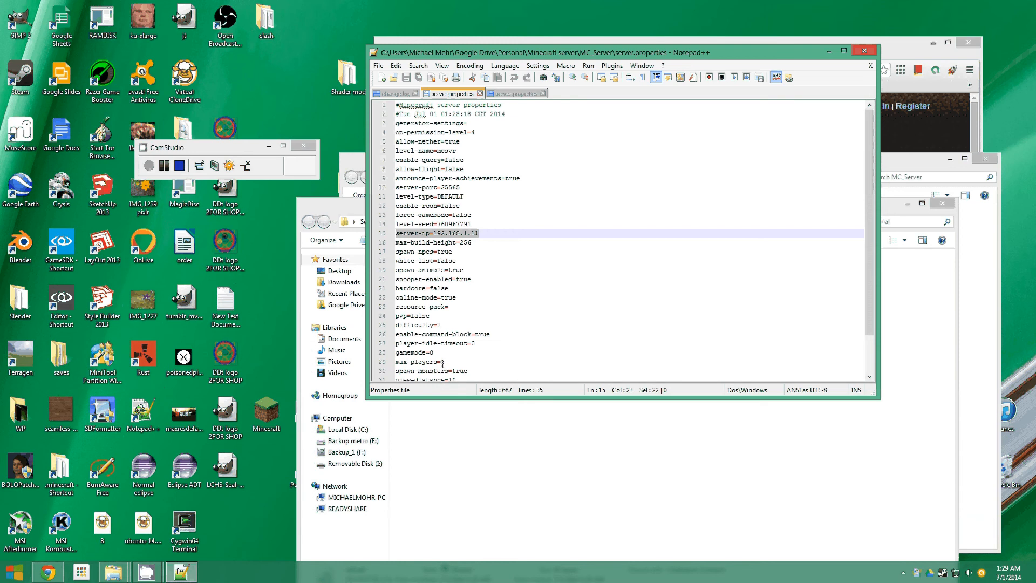
pyautogui.click(15, 571)
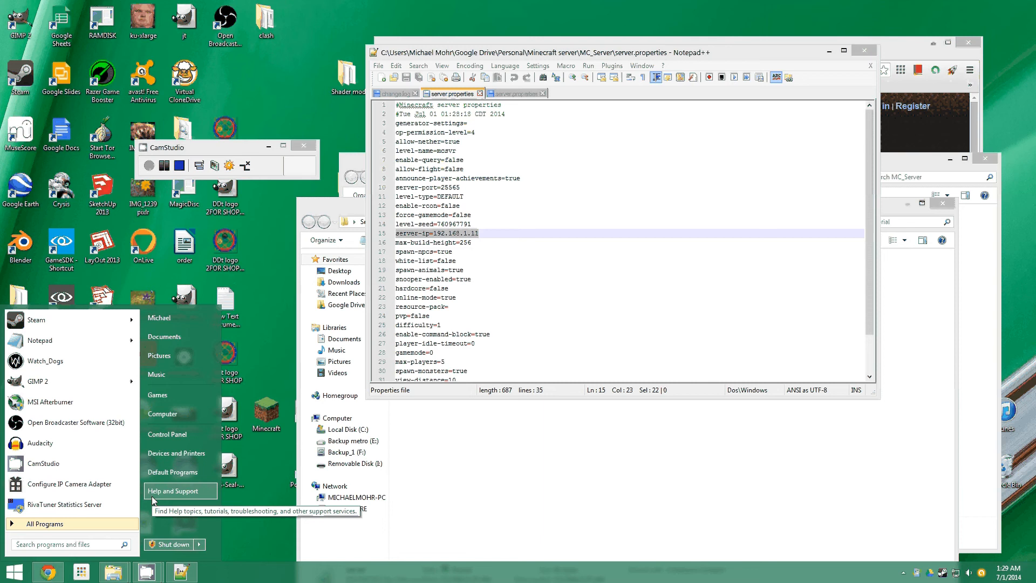
pyautogui.write('cm')
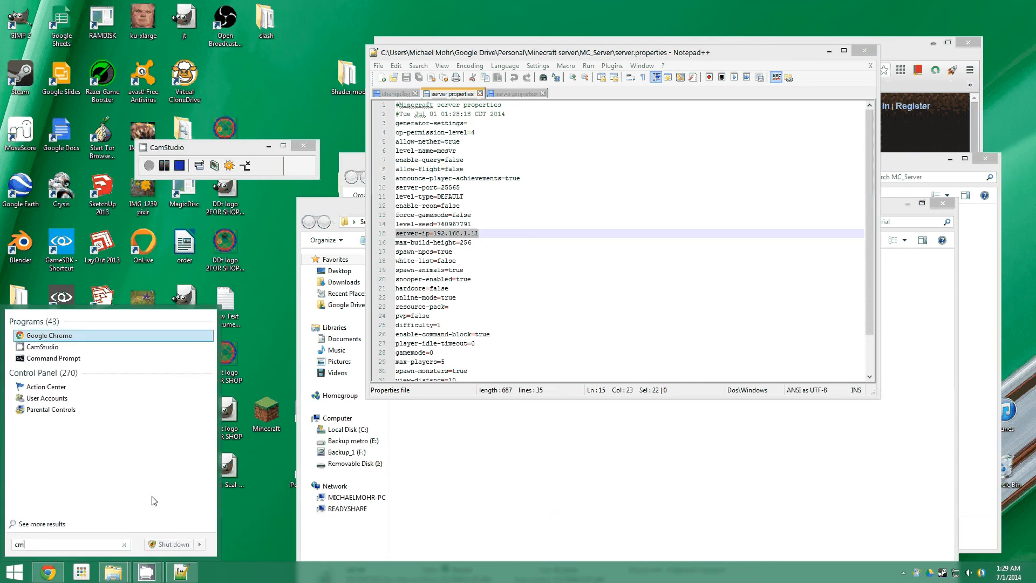
pyautogui.write('d')
pyautogui.press('Return')
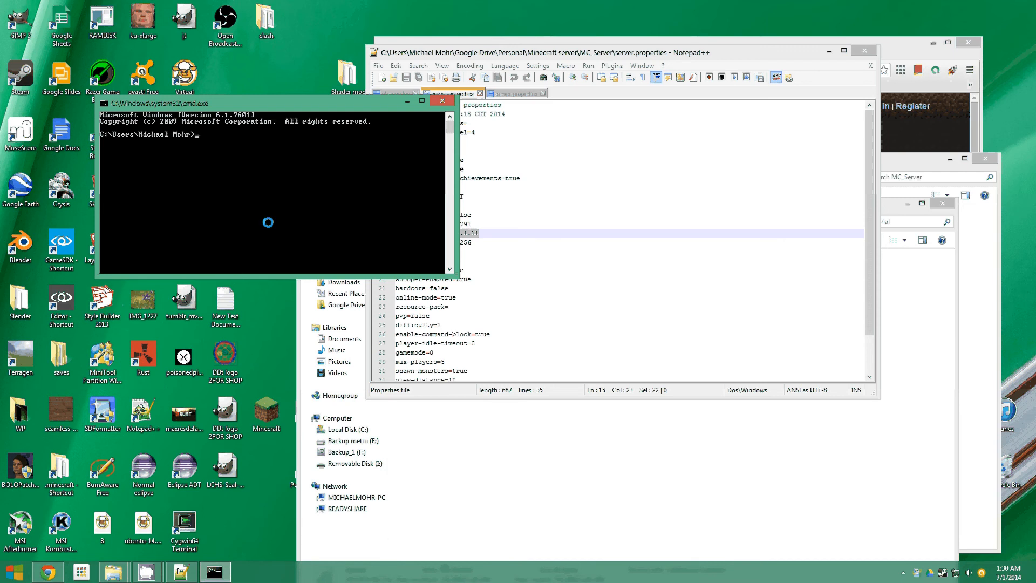
pyautogui.write('ipconfig')
pyautogui.press('Return')
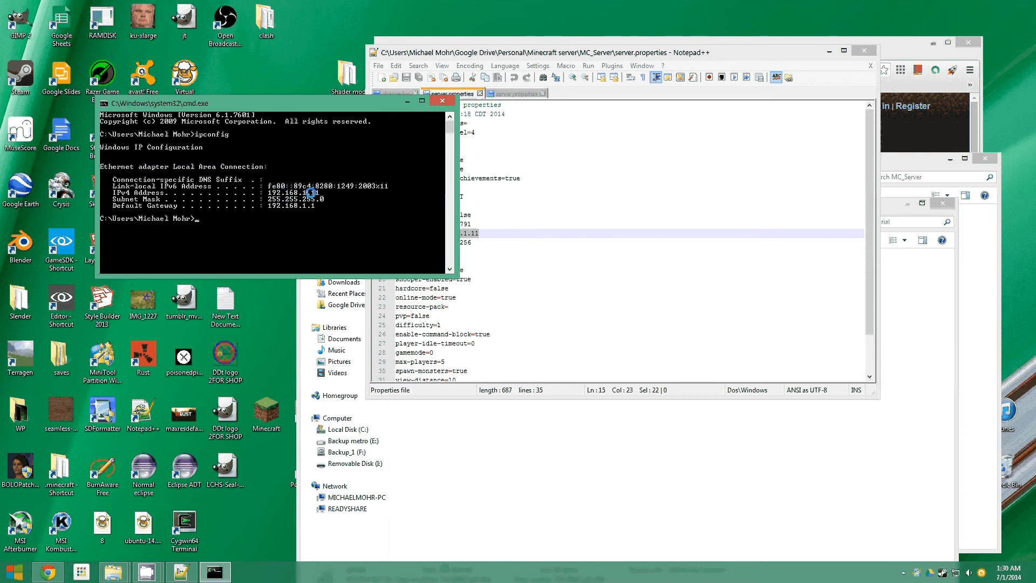
# Compare the server-ip entry with the IPv4 address from ipconfig, and close the Command Prompt and Notepad++
pyautogui.click(483, 234)
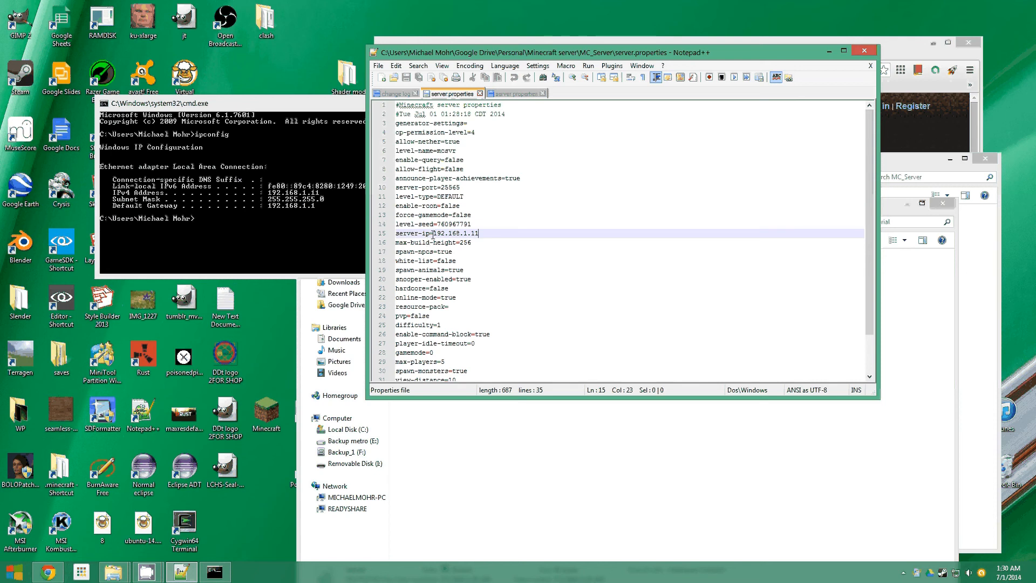
pyautogui.click(324, 198)
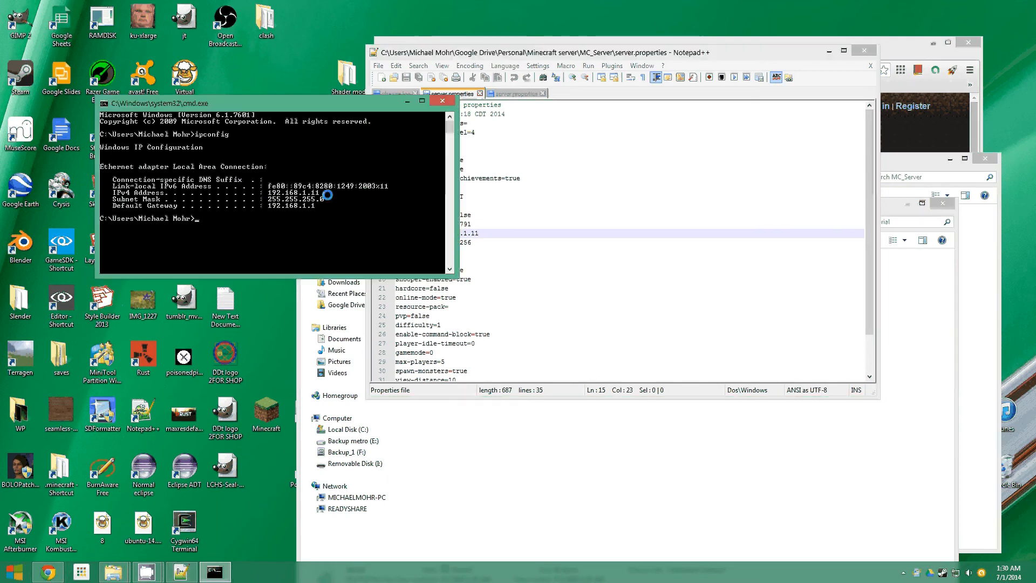
pyautogui.click(441, 100)
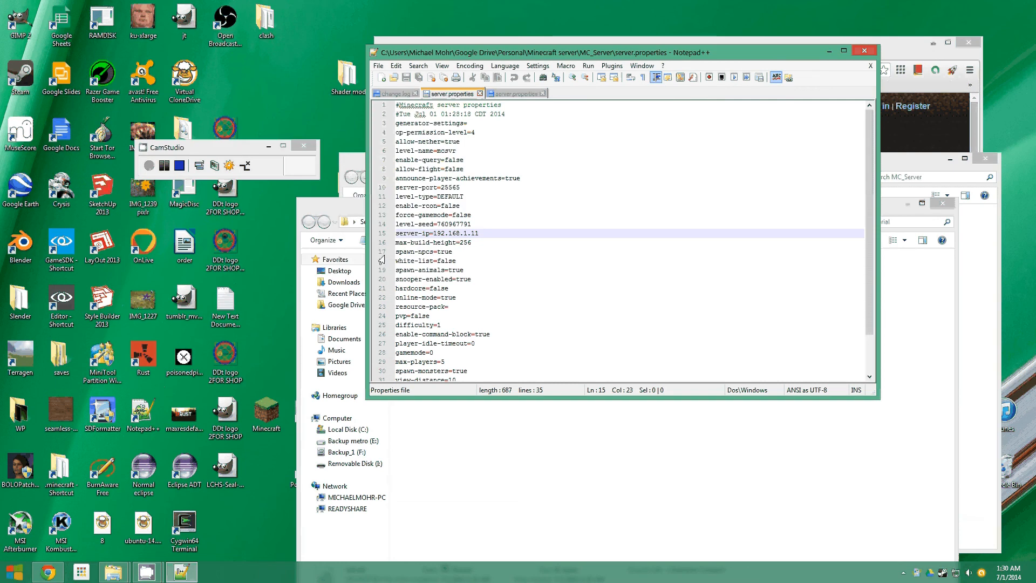
pyautogui.click(863, 52)
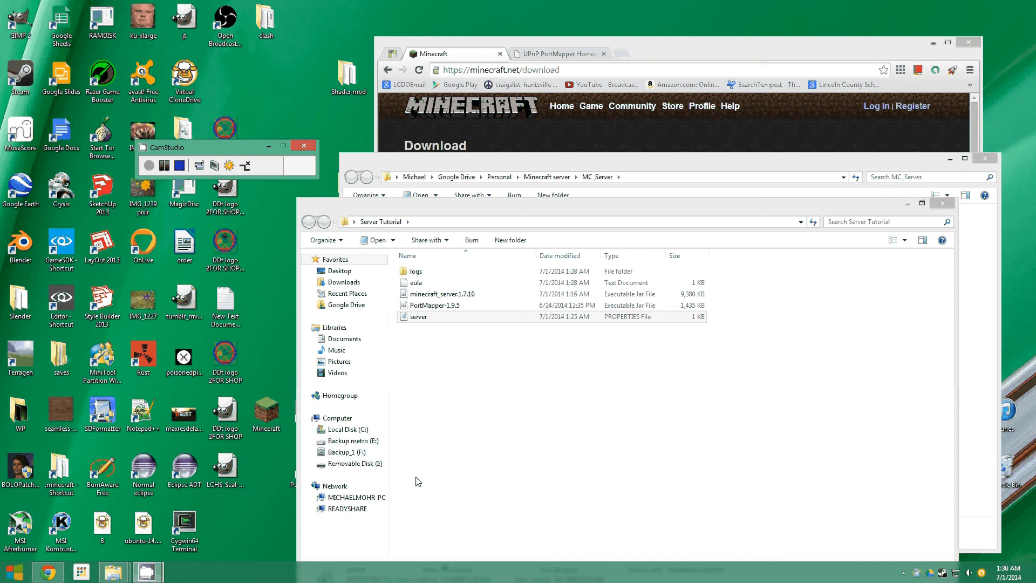
# Launch Minecraft 1.7.10 from the desktop and open the multiplayer server list
pyautogui.doubleClick(275, 416)
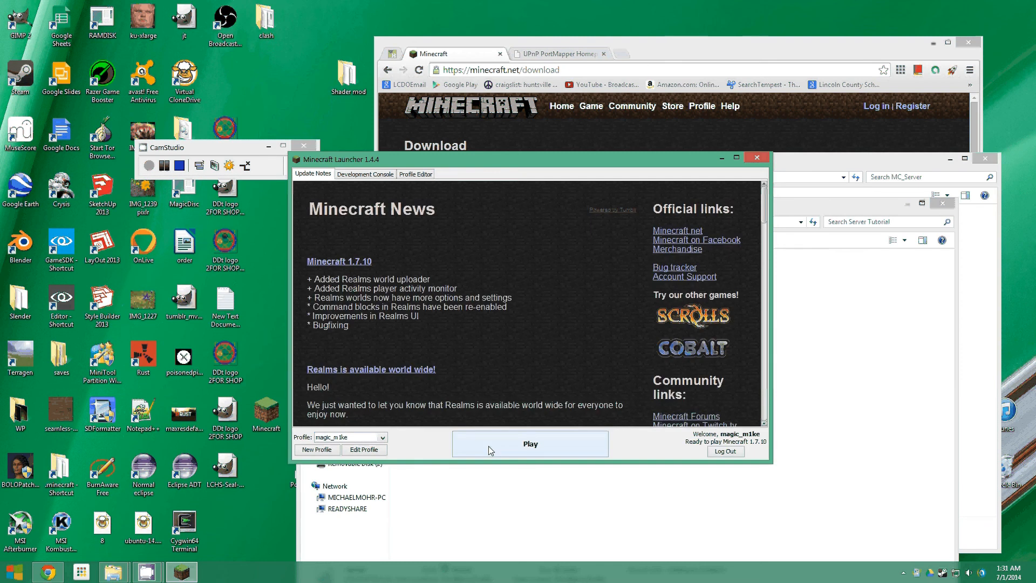
pyautogui.click(490, 450)
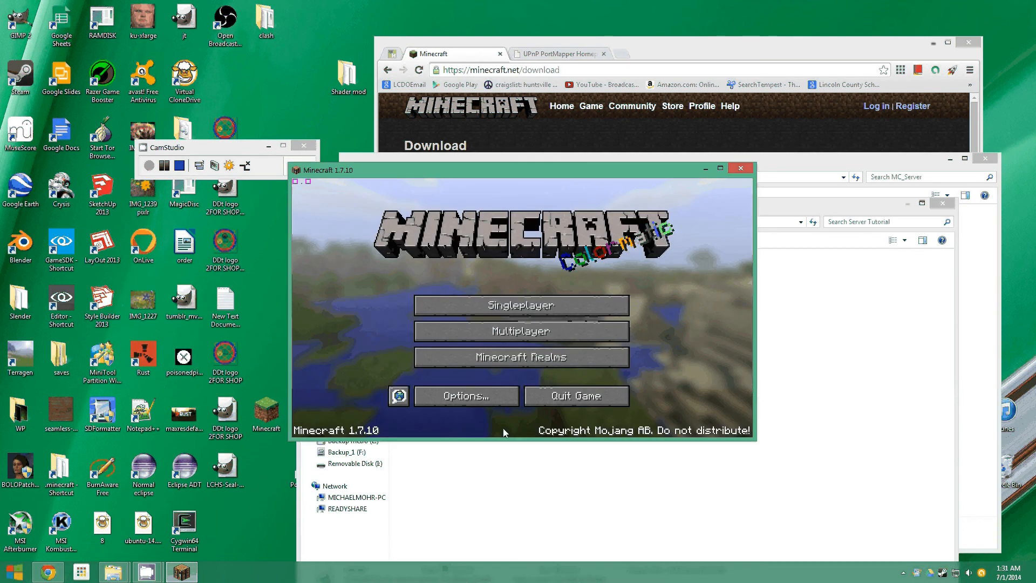
pyautogui.click(516, 337)
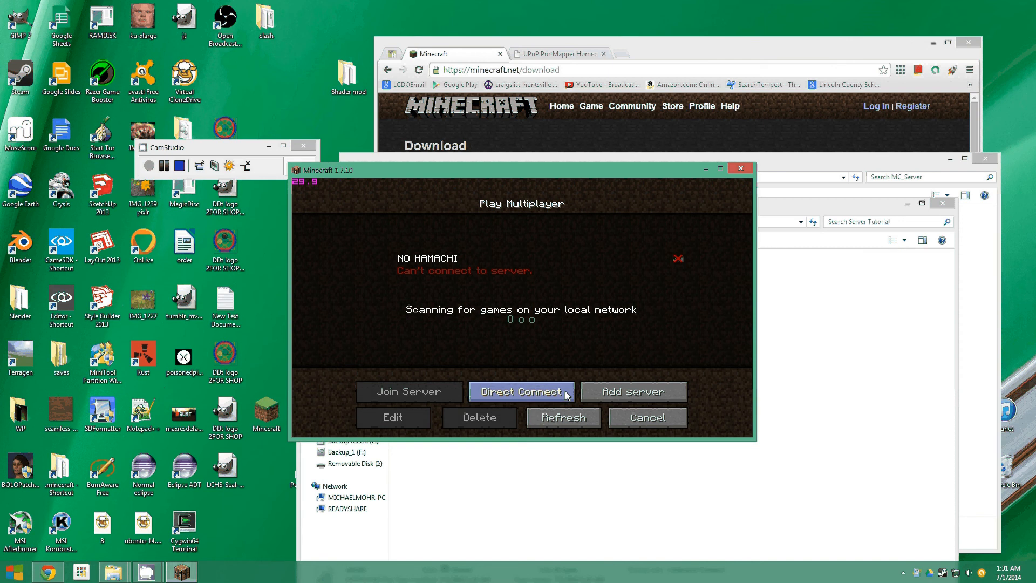
# Add a multiplayer server named Tutorial with the server address localhost
pyautogui.click(596, 392)
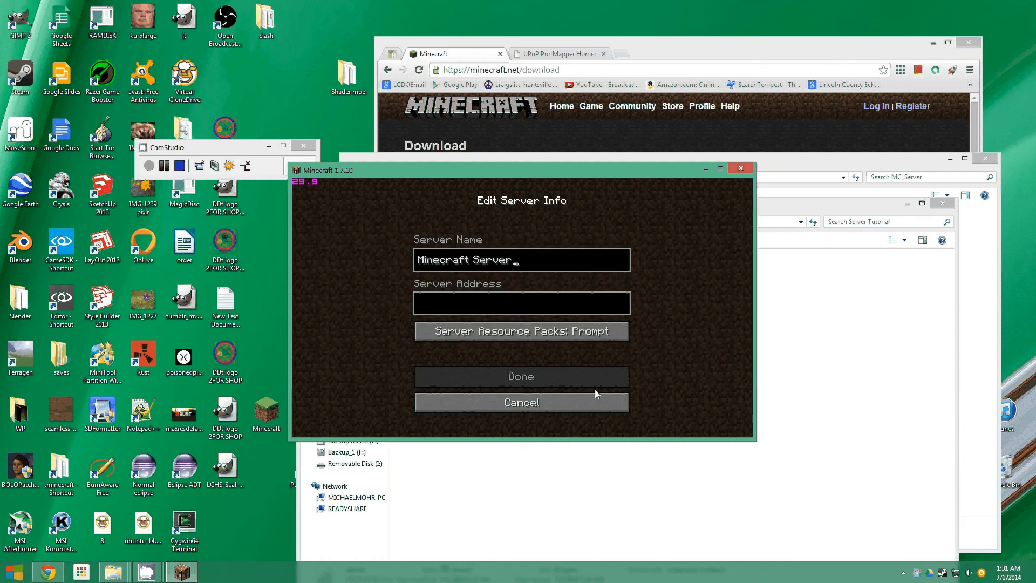
pyautogui.press('BackSpace')
pyautogui.hotkey('ctrl', 'a')
pyautogui.write('Tutorial')
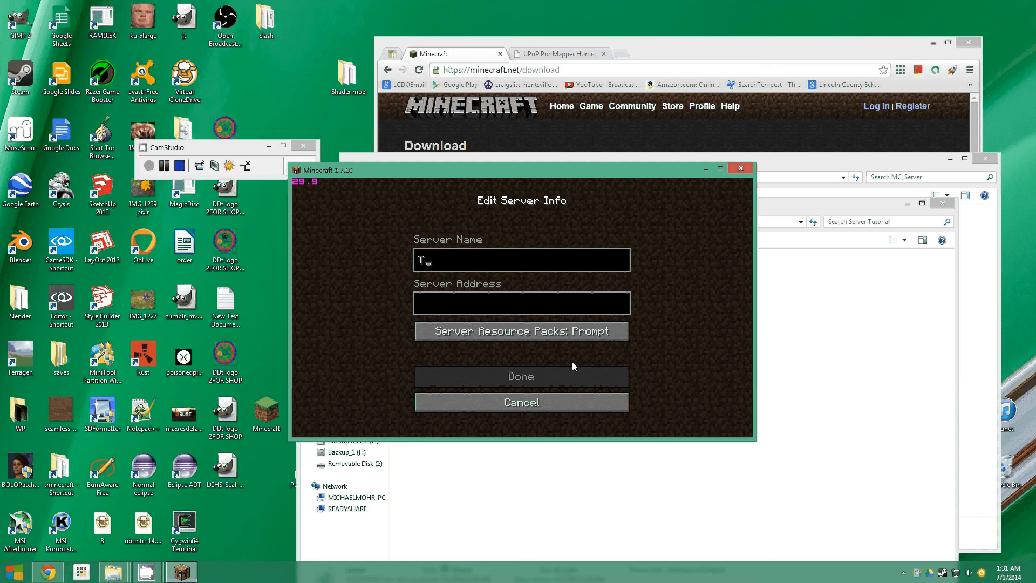
pyautogui.click(523, 304)
pyautogui.write('lo')
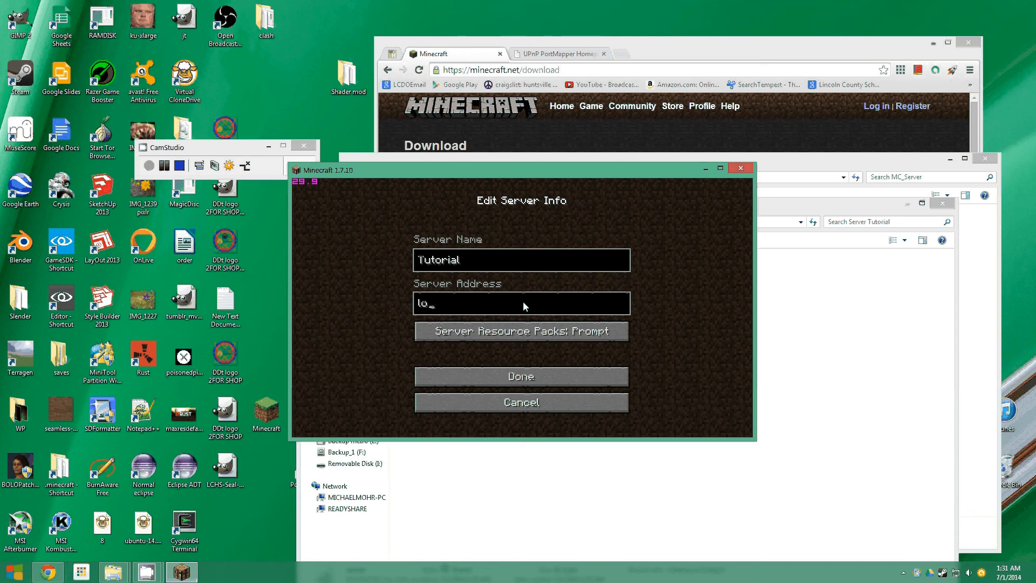
pyautogui.write('calhost')
pyautogui.click(521, 376)
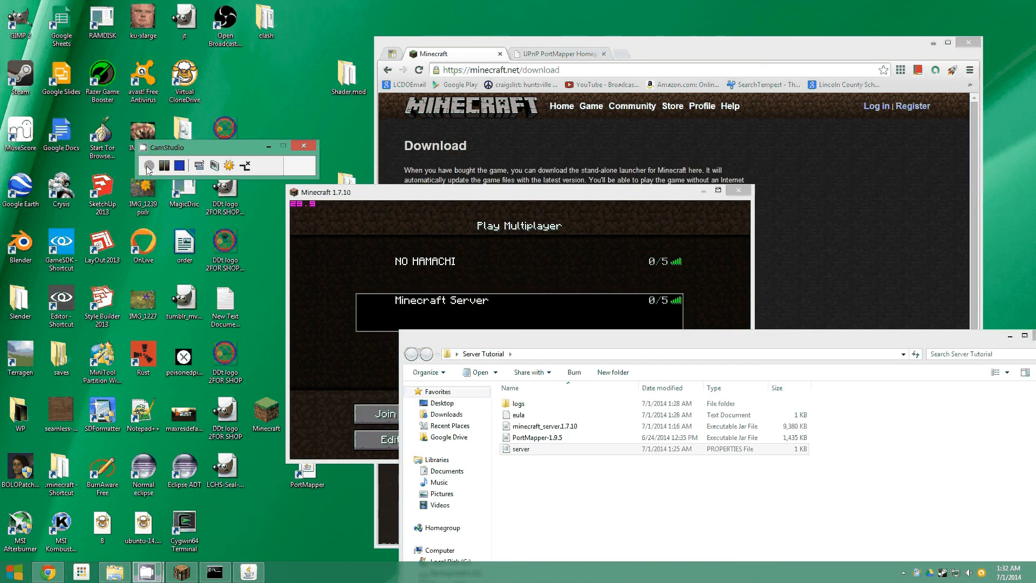
# Move the Minecraft window up, check Chrome's example image for finding the public IP address, and return to Minecraft
pyautogui.click(515, 200)
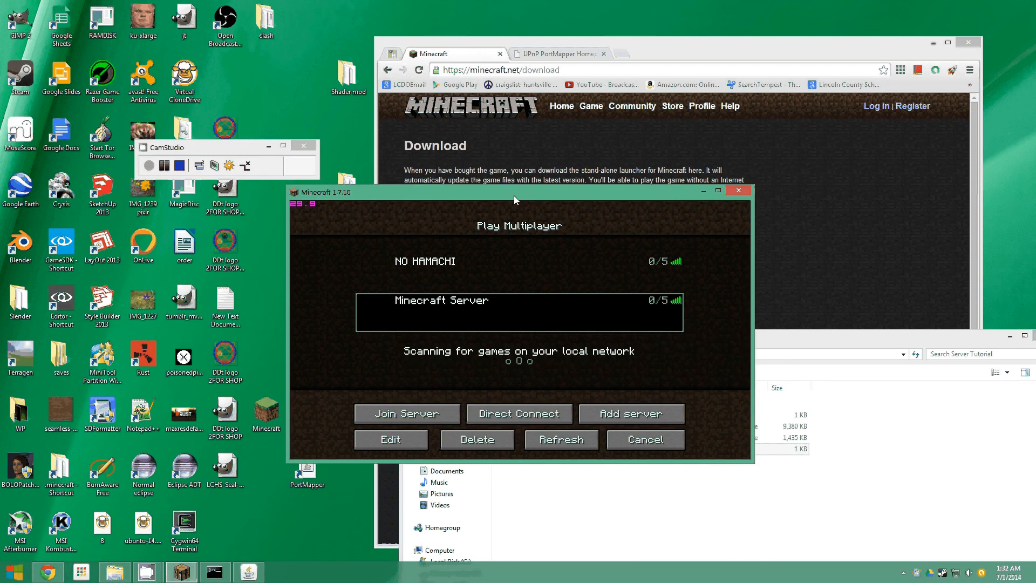
pyautogui.moveTo(515, 198); pyautogui.dragTo(527, 141)
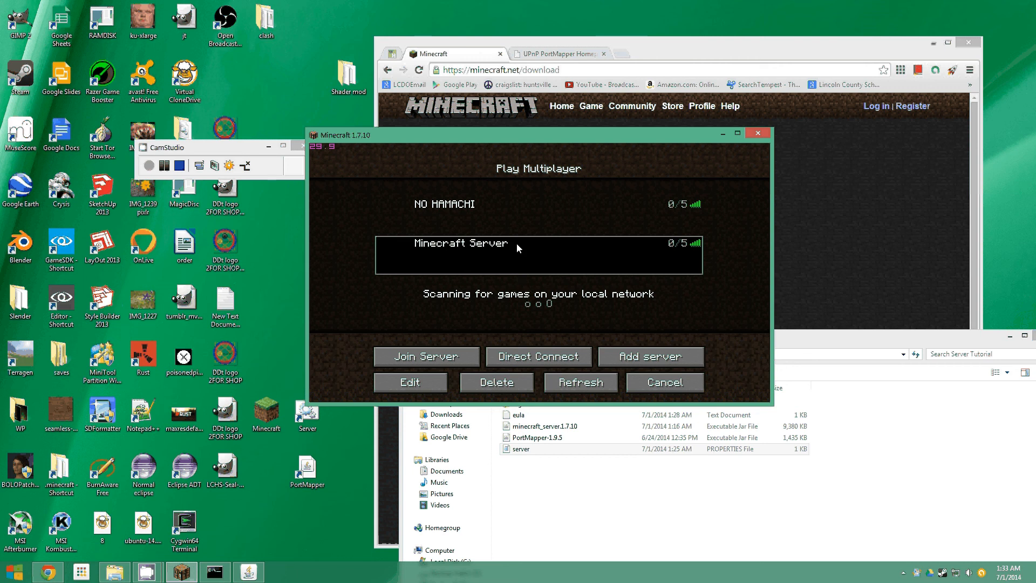
pyautogui.click(664, 56)
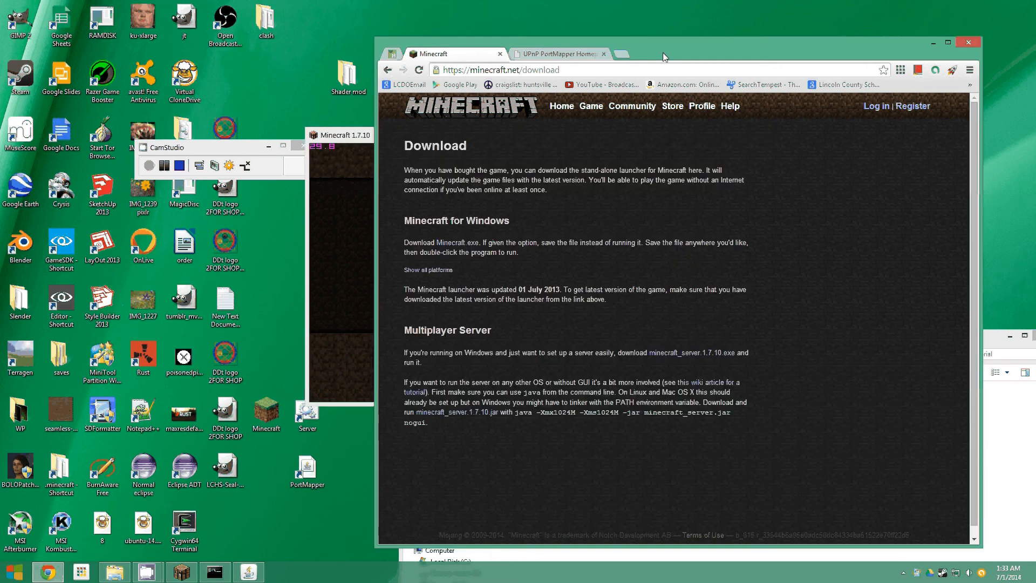
pyautogui.click(393, 55)
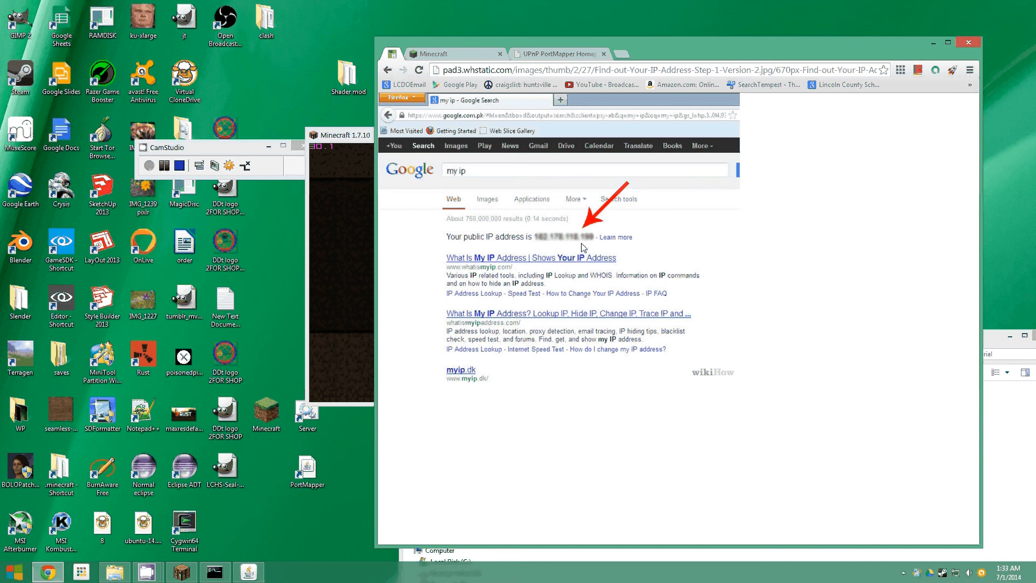
pyautogui.hotkey('alt', 'Tab')
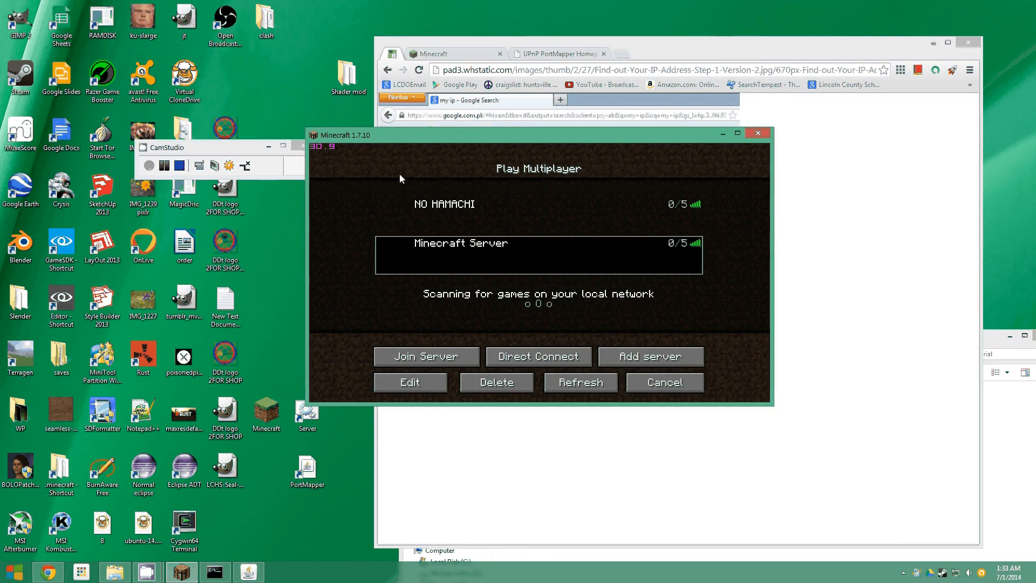
# Enter 192.165.1.11:8080 as the Minecraft Server entry's address without saving it, and close Minecraft
pyautogui.click(410, 382)
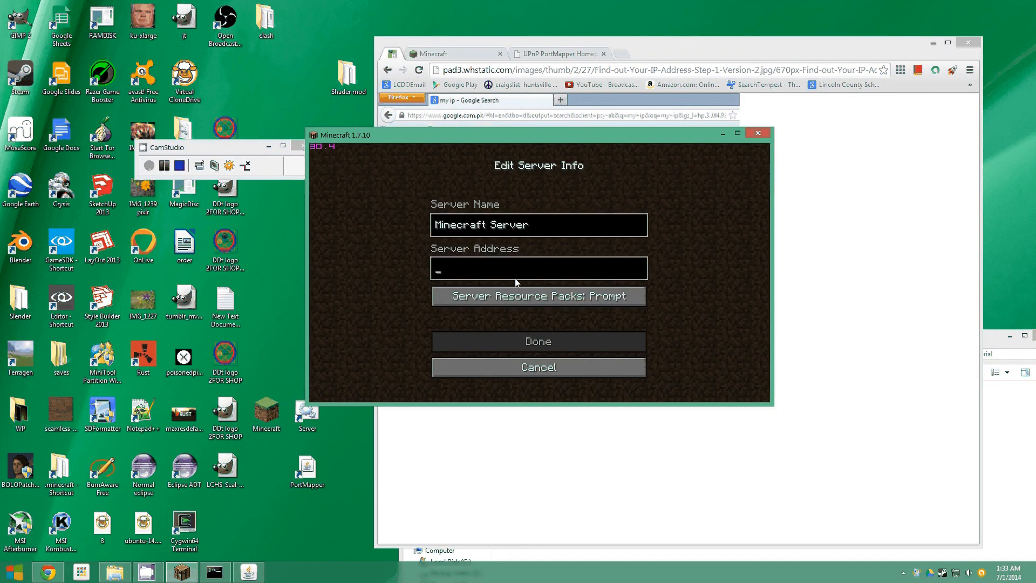
pyautogui.moveTo(523, 142); pyautogui.dragTo(579, 274)
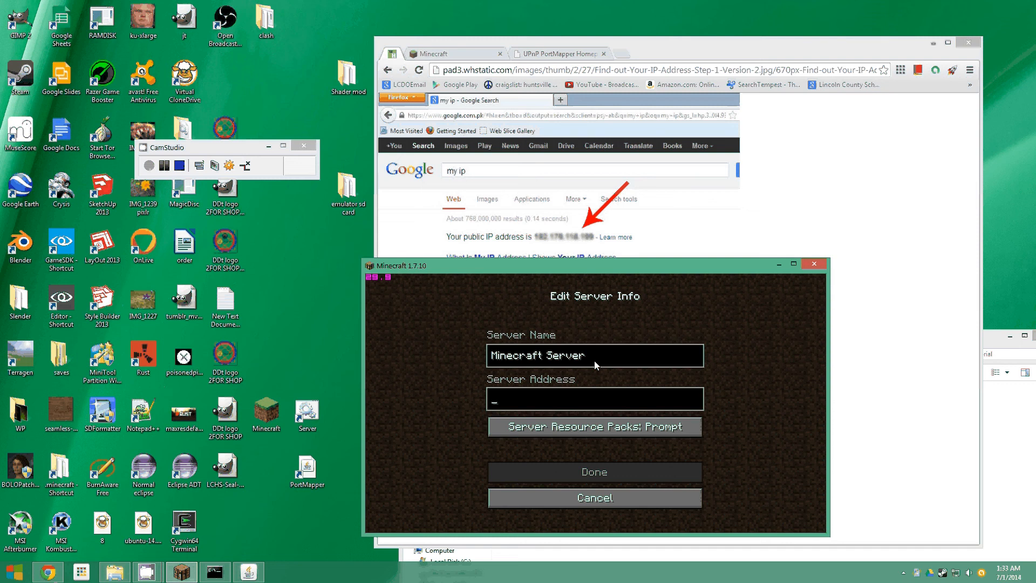
pyautogui.write('19')
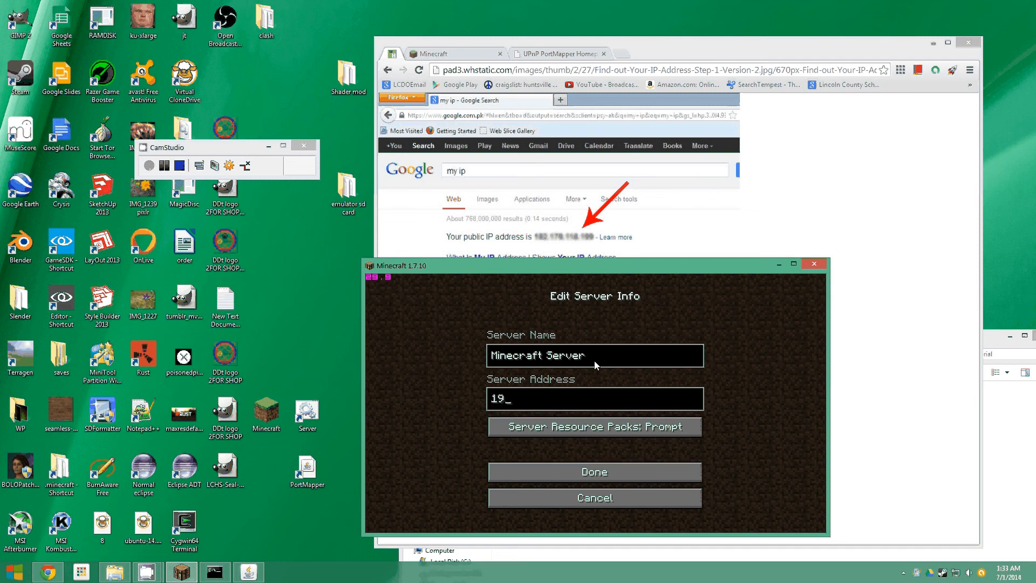
pyautogui.write('2.165.')
pyautogui.write('1.11')
pyautogui.write(':8080')
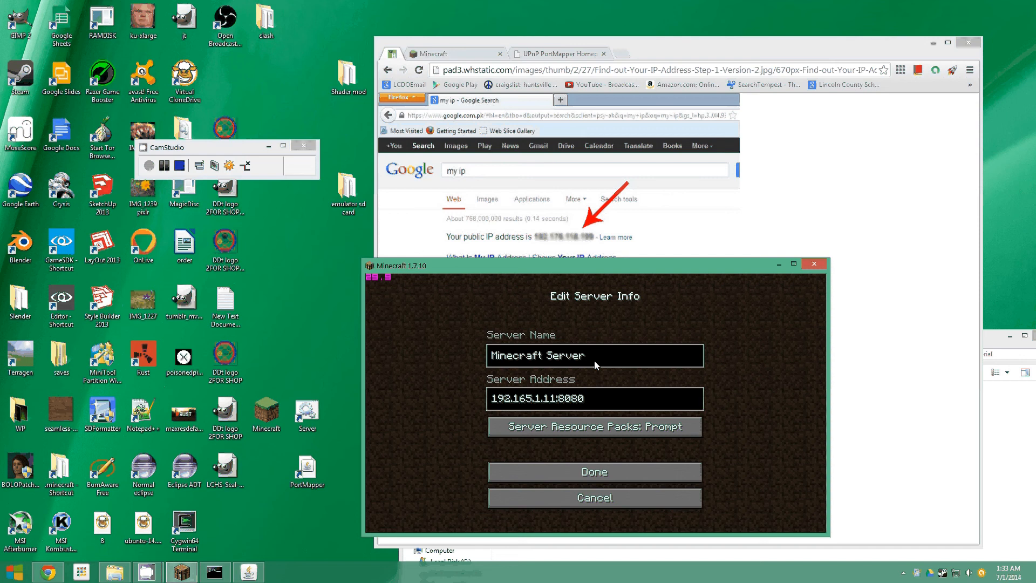
pyautogui.click(637, 492)
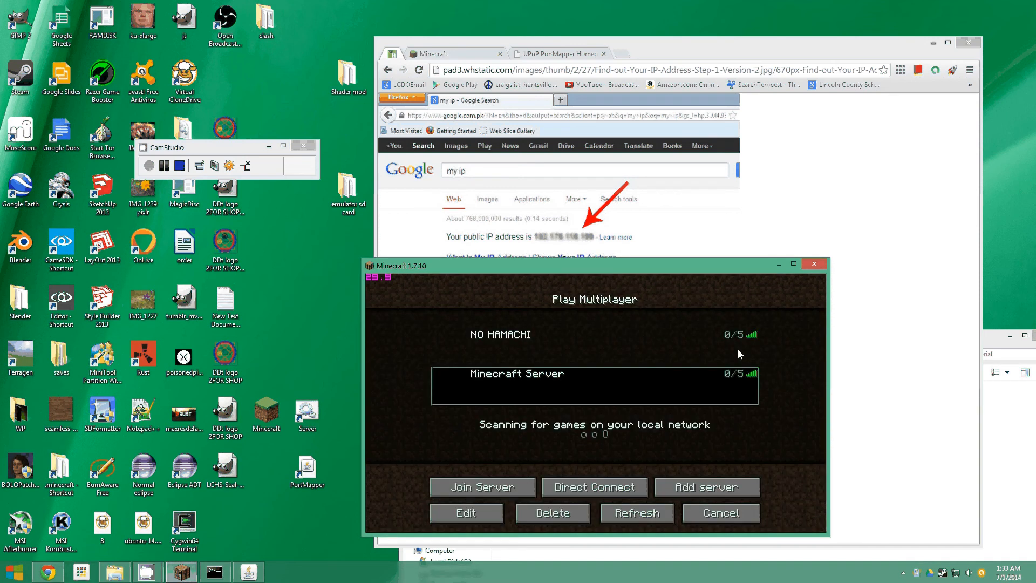
pyautogui.click(807, 265)
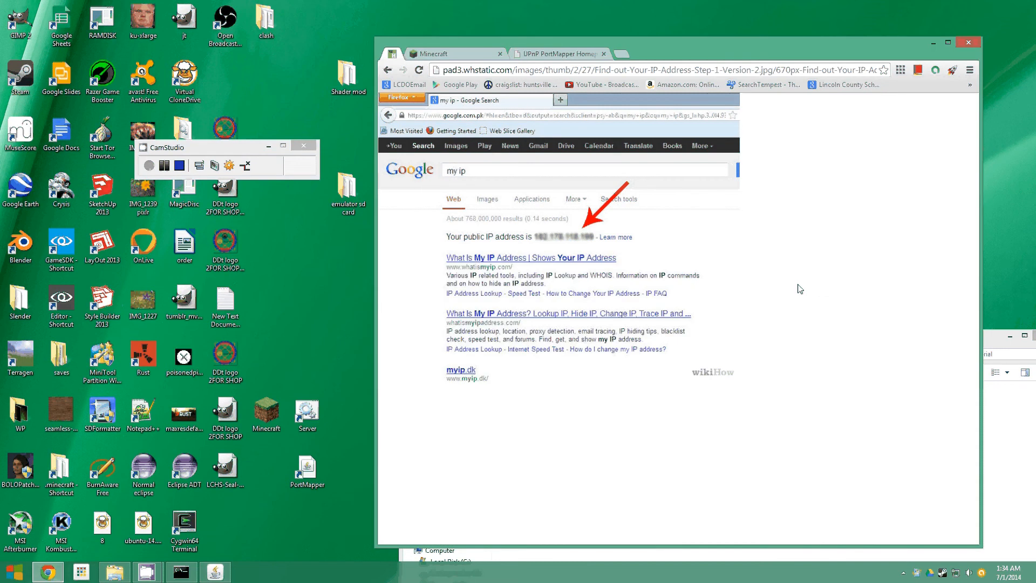